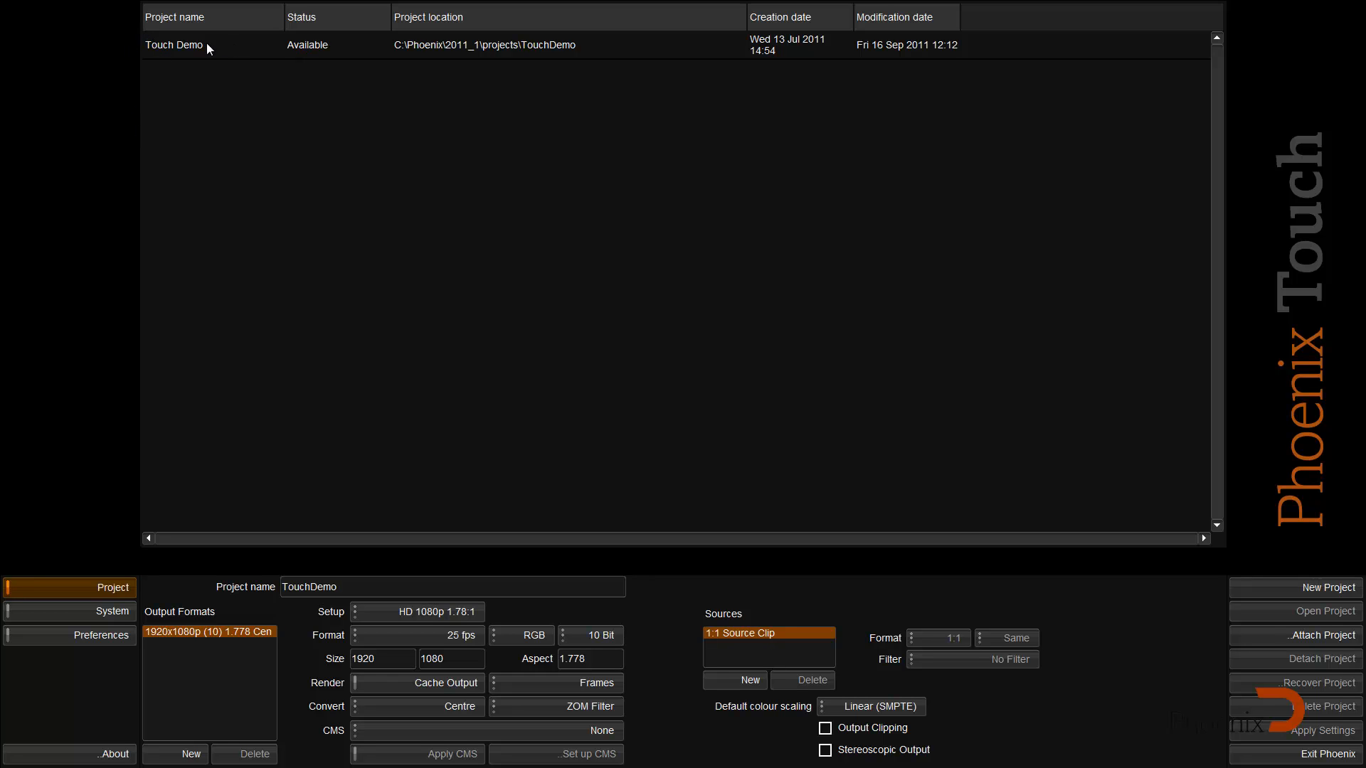
Step: Open the Touch Demo project and widen the Thumbnail column in the library for larger thumbnails
click(207, 45)
double_click(207, 45)
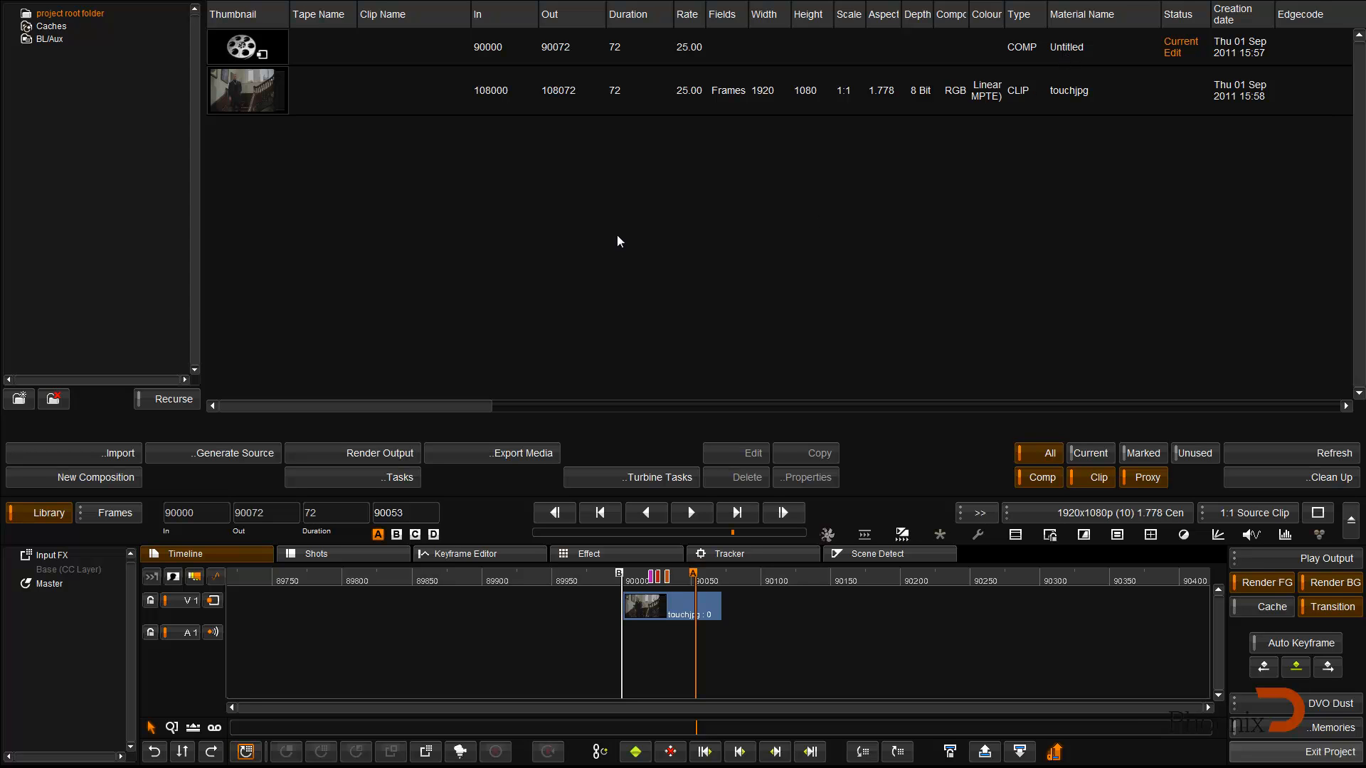
drag(288, 19, 358, 18)
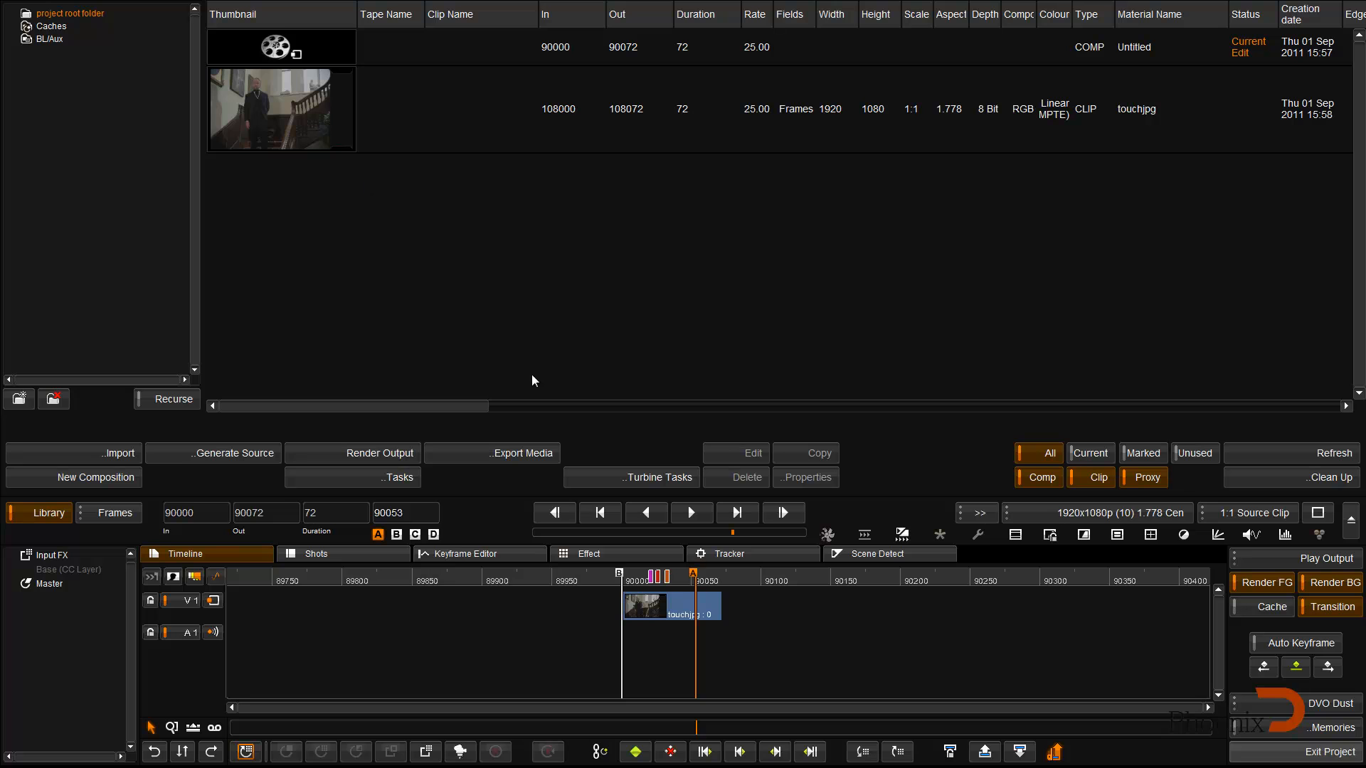
Step: Scale the timeline so the whole touchjpg clip fills its width
drag(562, 580, 685, 598)
scroll(642, 645, up, 10)
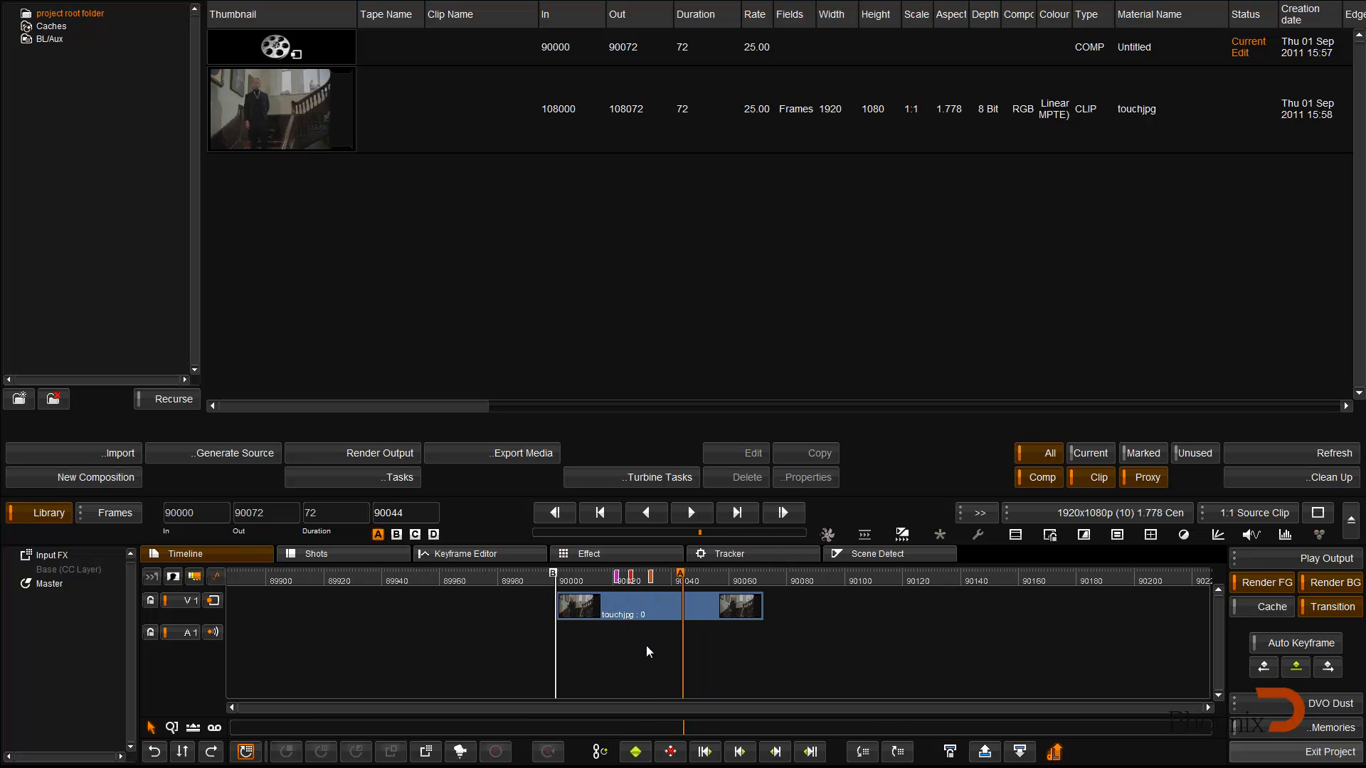
scroll(637, 647, up, 3)
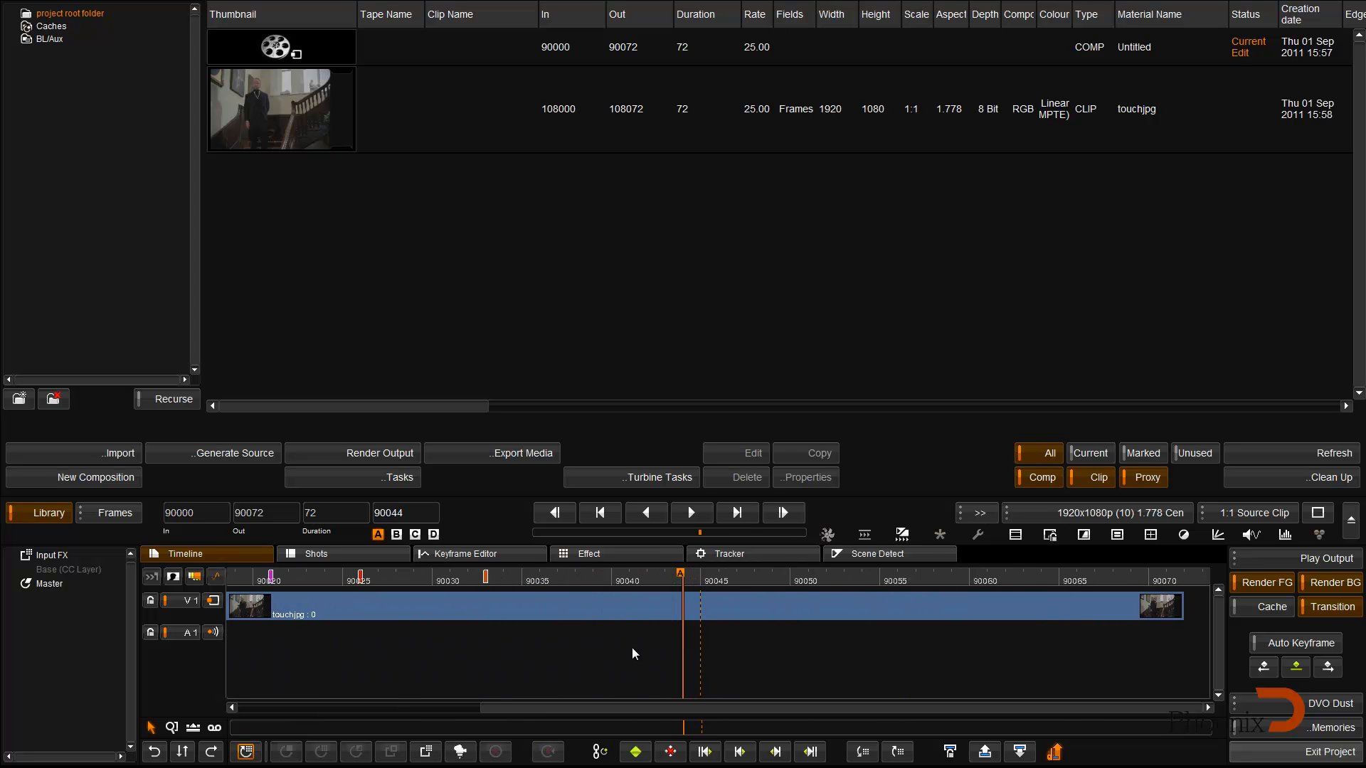
scroll(629, 643, down, 6)
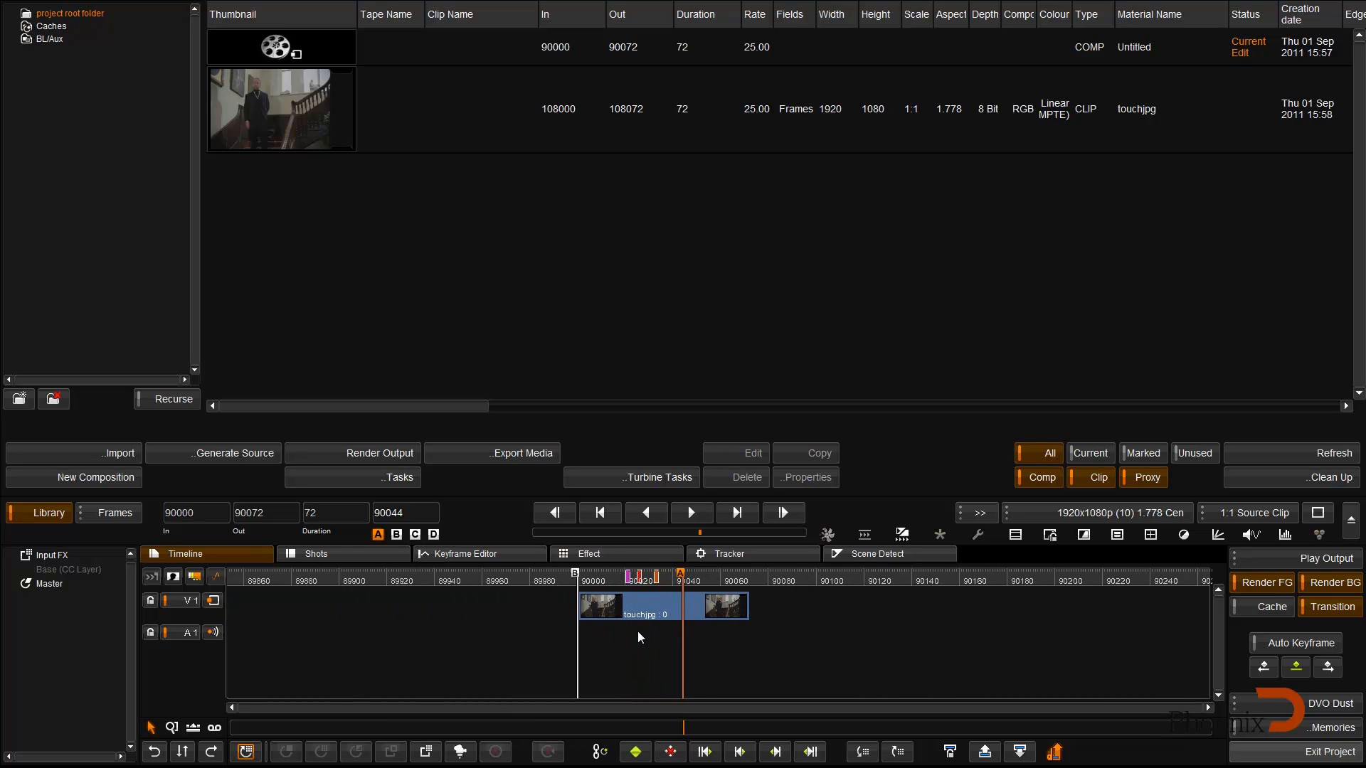
scroll(638, 637, up, 5)
scroll(637, 630, down, 3)
scroll(637, 630, up, 3)
scroll(637, 631, up, 1)
scroll(638, 630, down, 1)
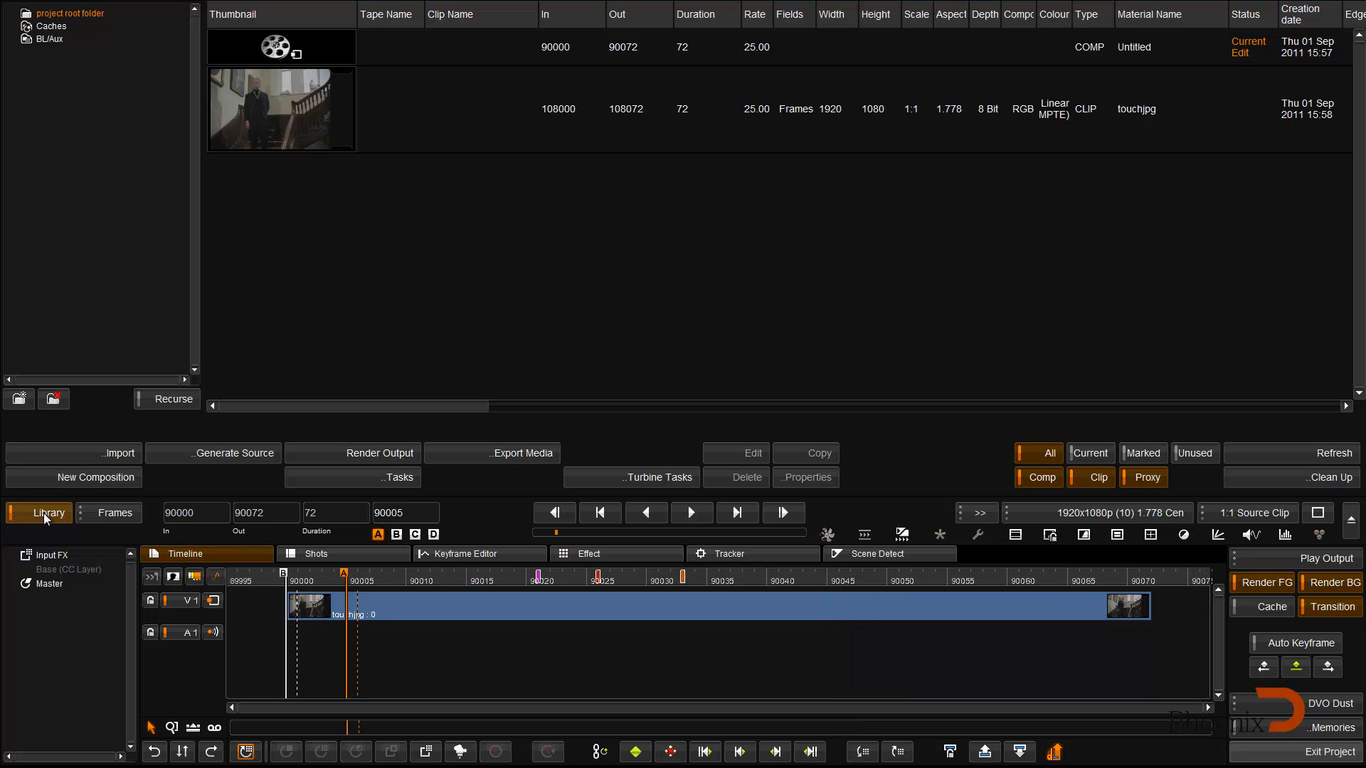
Step: Hide the library to show the viewer, then play and scrub the clip as far as the orange bookmark at frame 90033
click(44, 513)
click(454, 579)
click(688, 507)
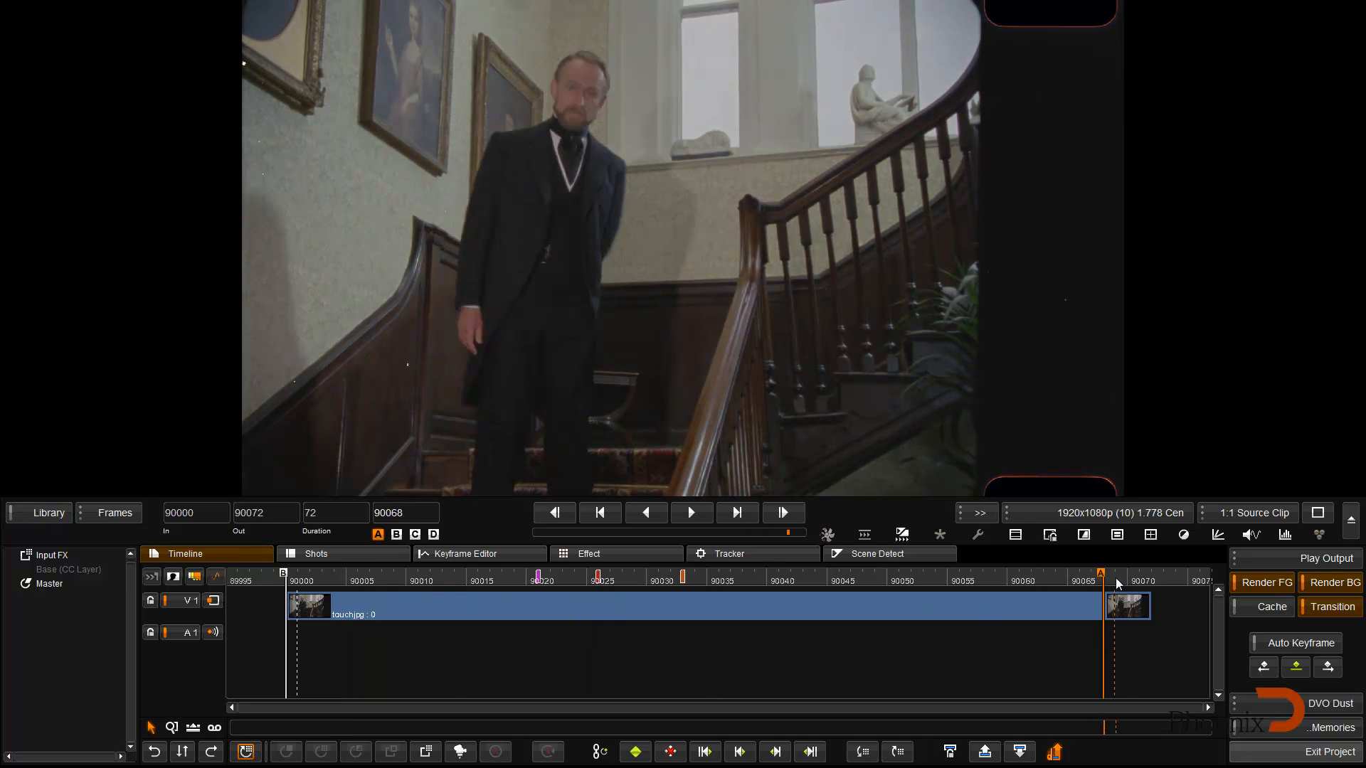
drag(1040, 579, 367, 597)
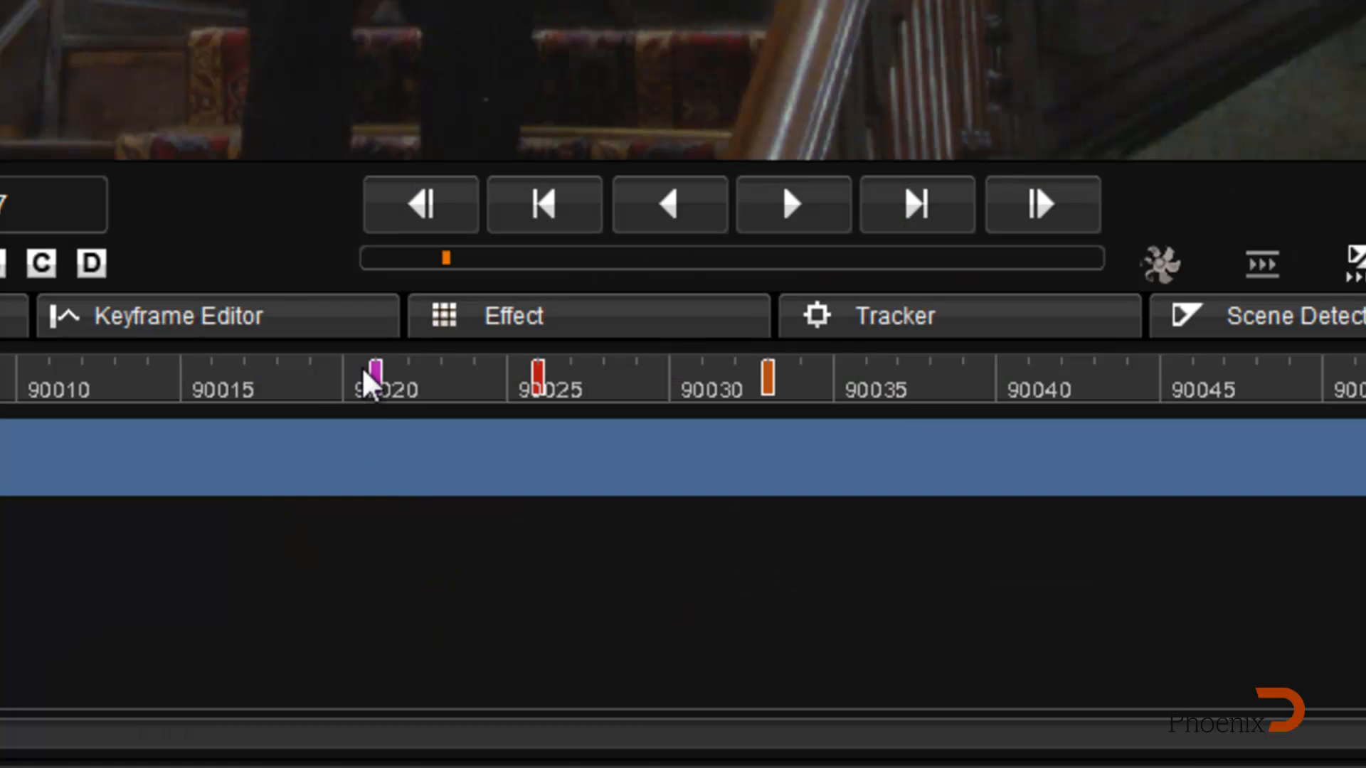
drag(346, 411, 790, 482)
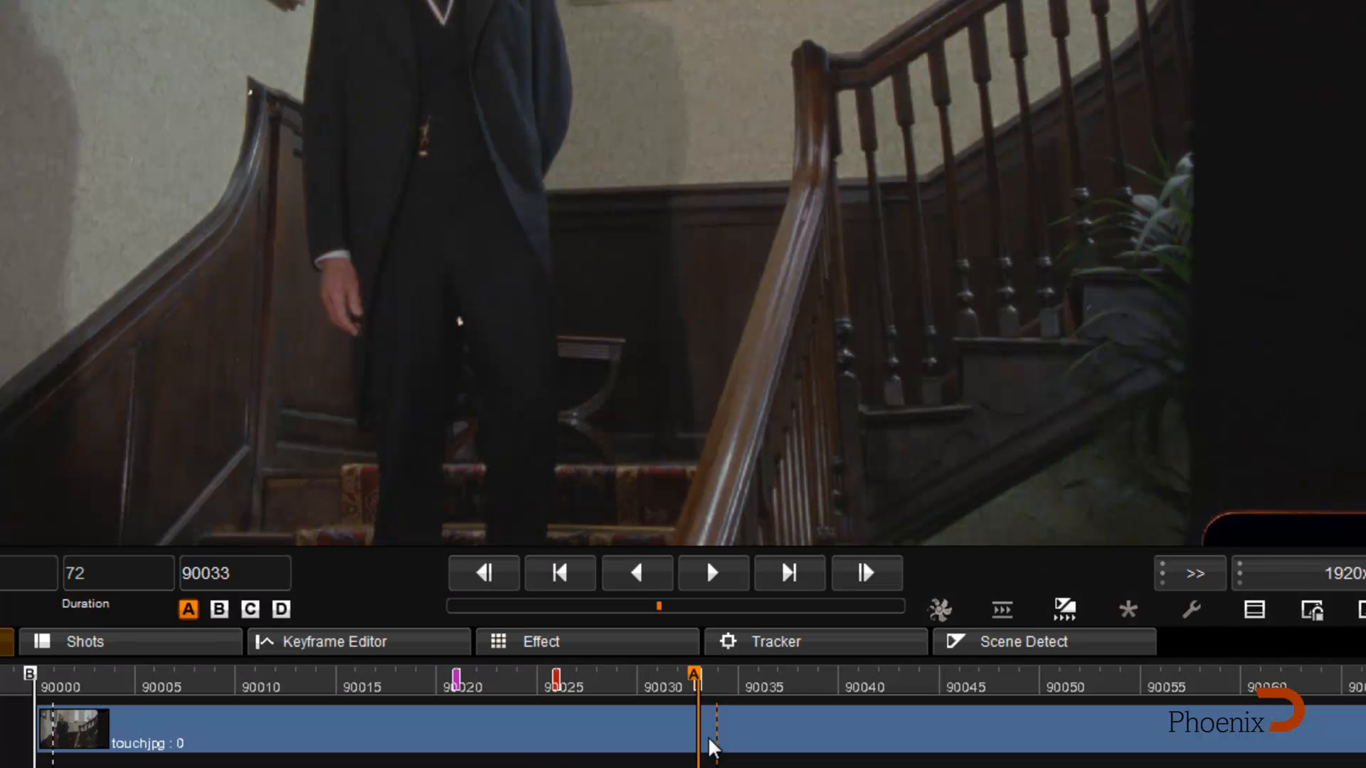
Step: Visit the timeline bookmarks through the bookmark list, finish on the Elbow bookmark at 90021, and examine the dirt beside the man's elbow
key(ctrl+b)
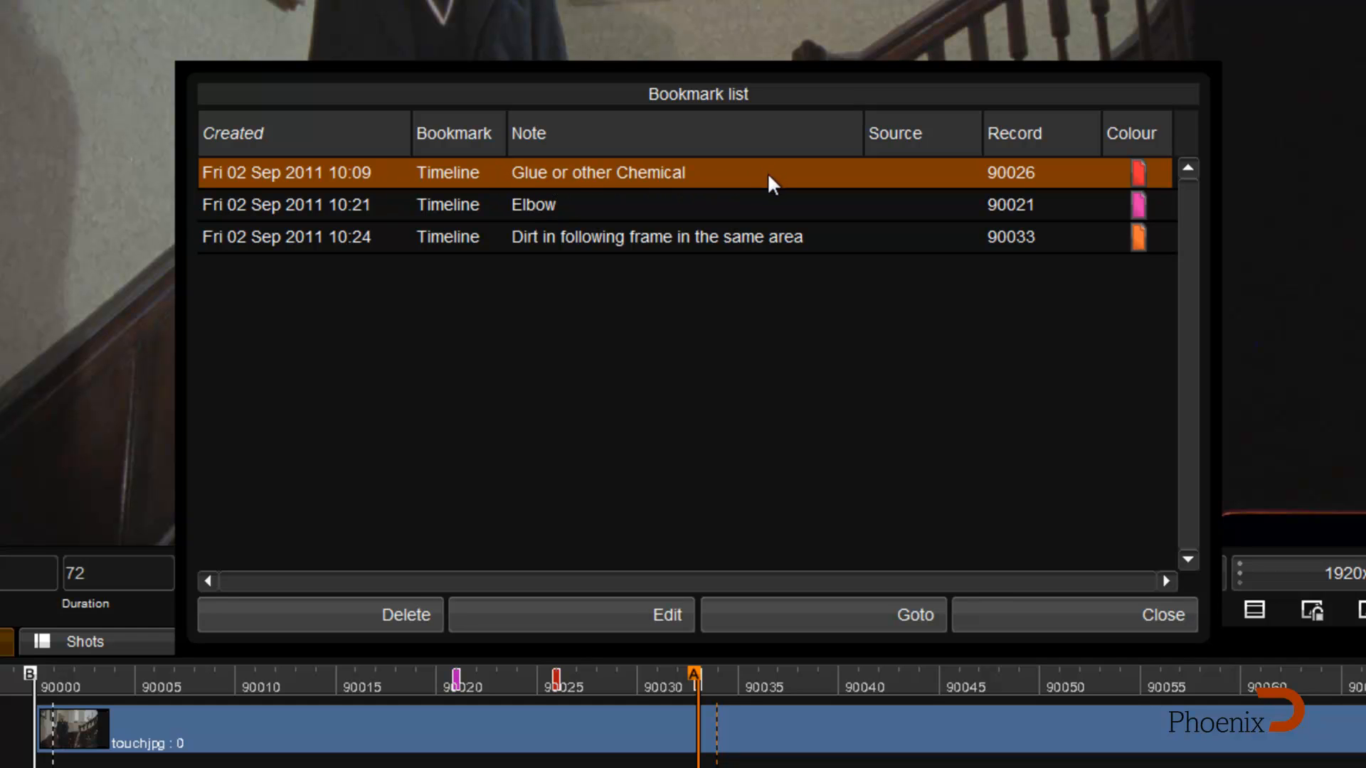
click(563, 203)
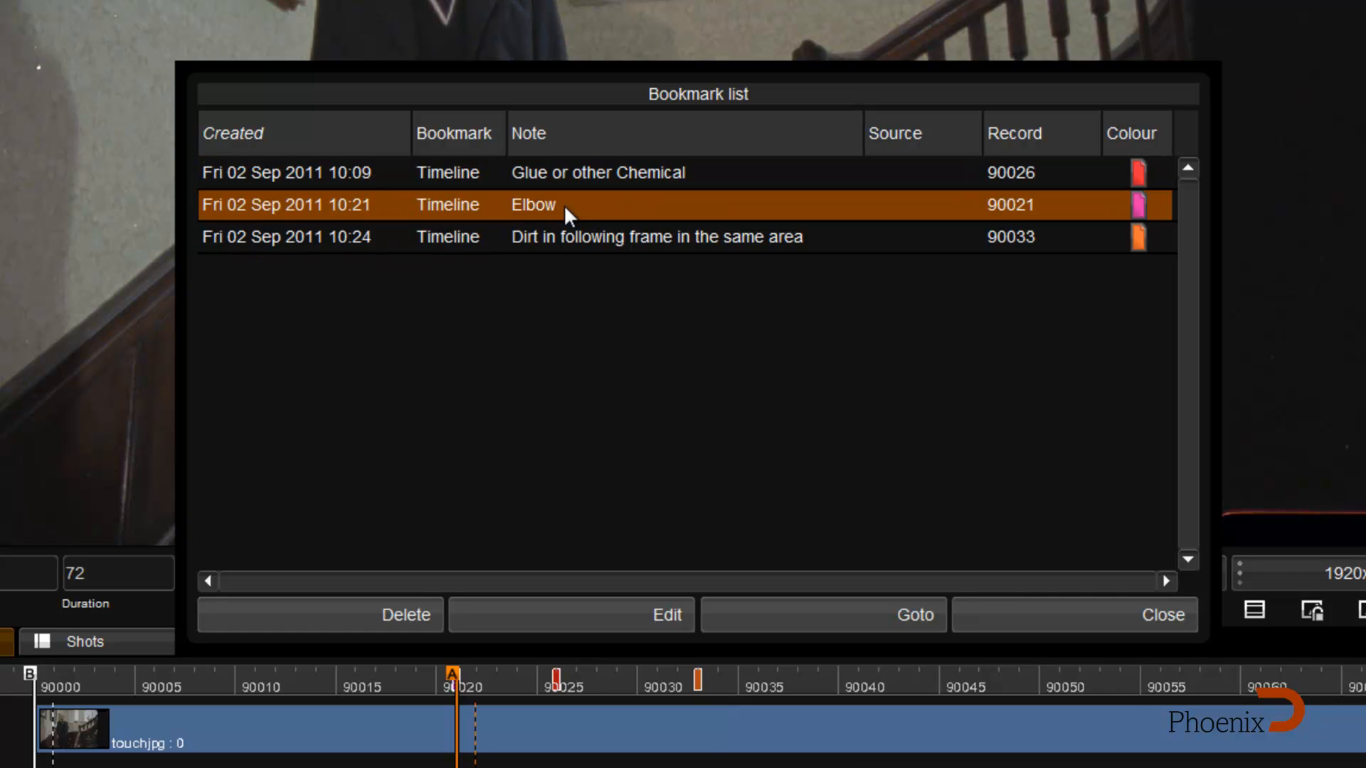
click(557, 242)
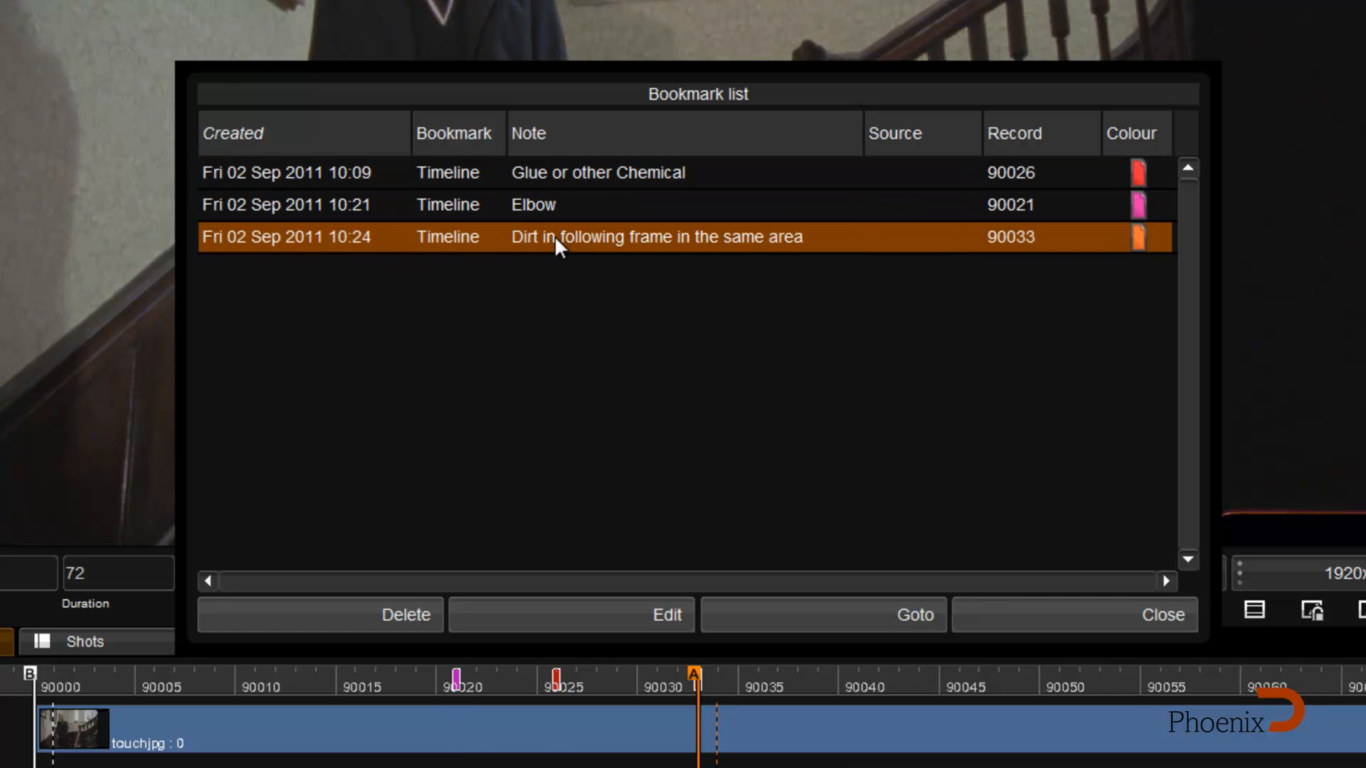
click(572, 177)
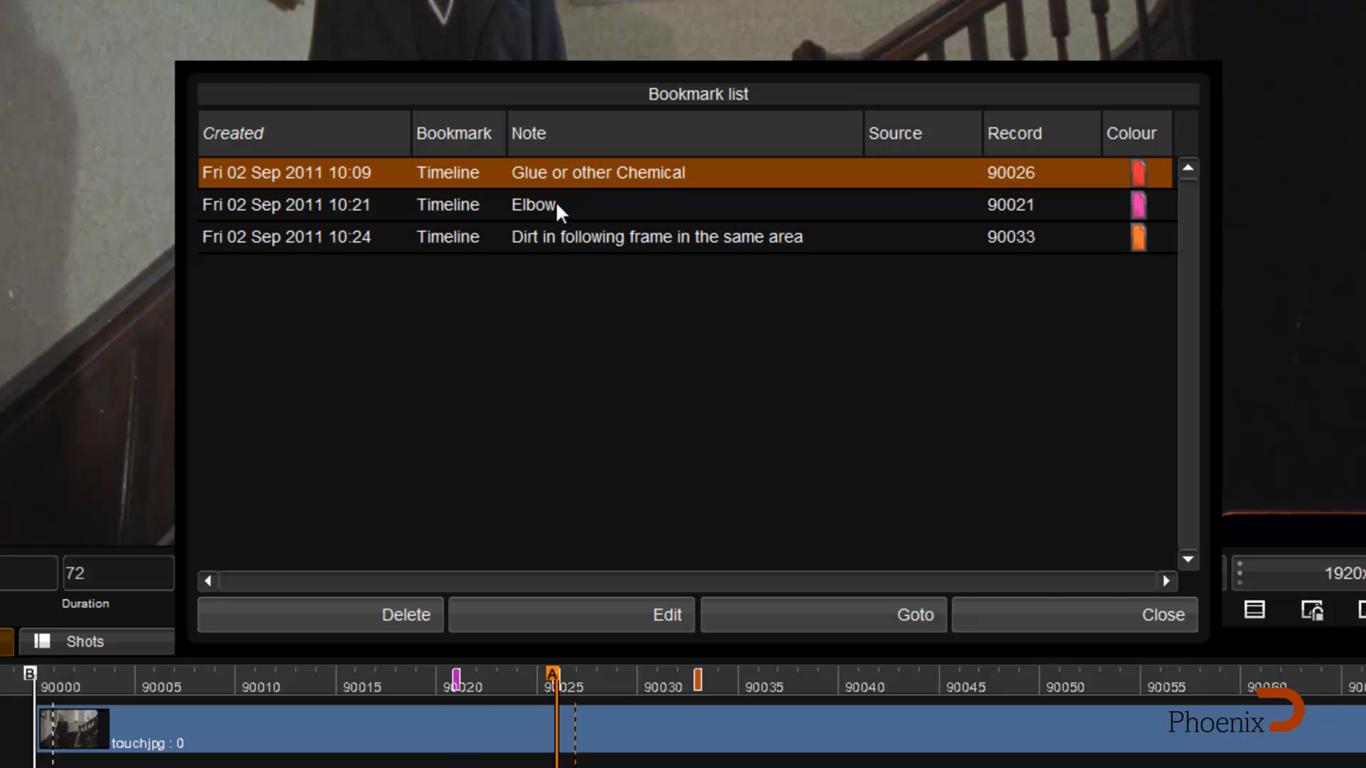
click(556, 202)
click(1080, 619)
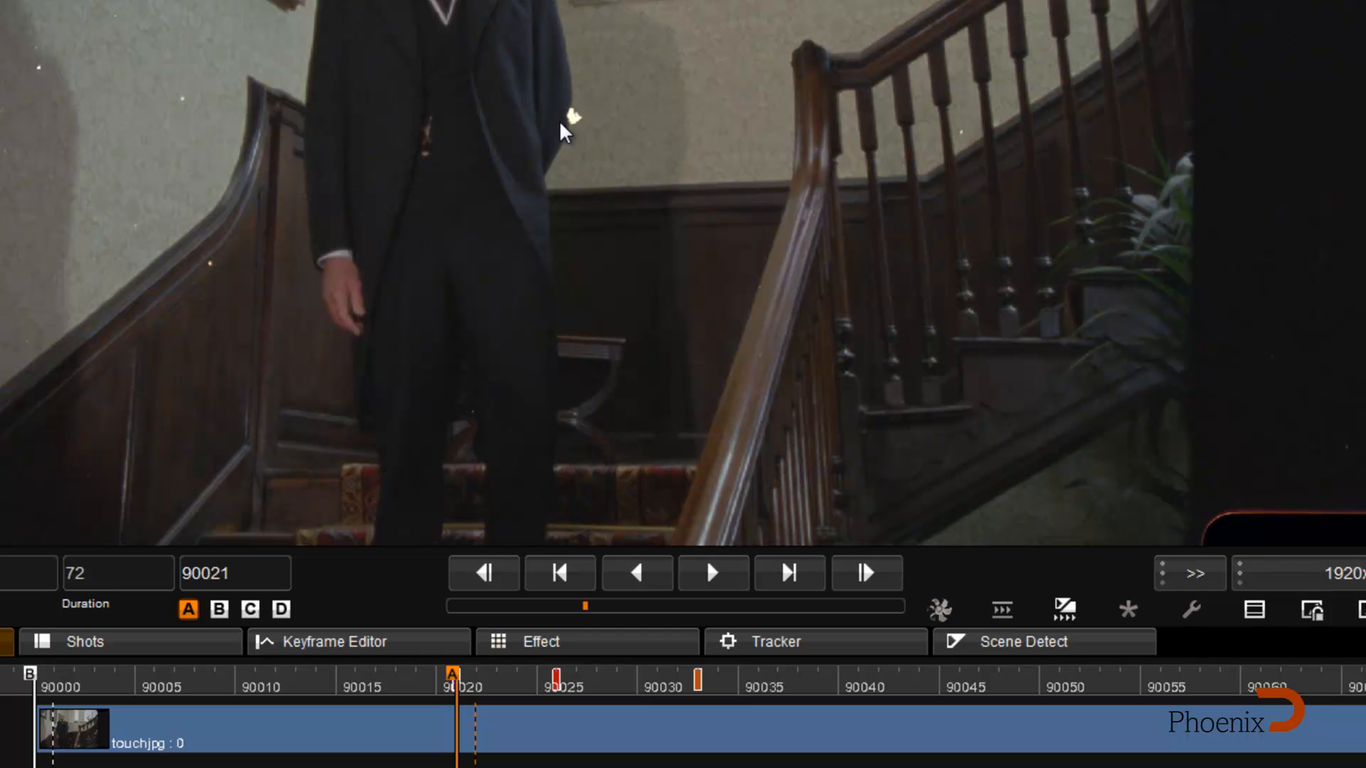
scroll(566, 133, up, 2)
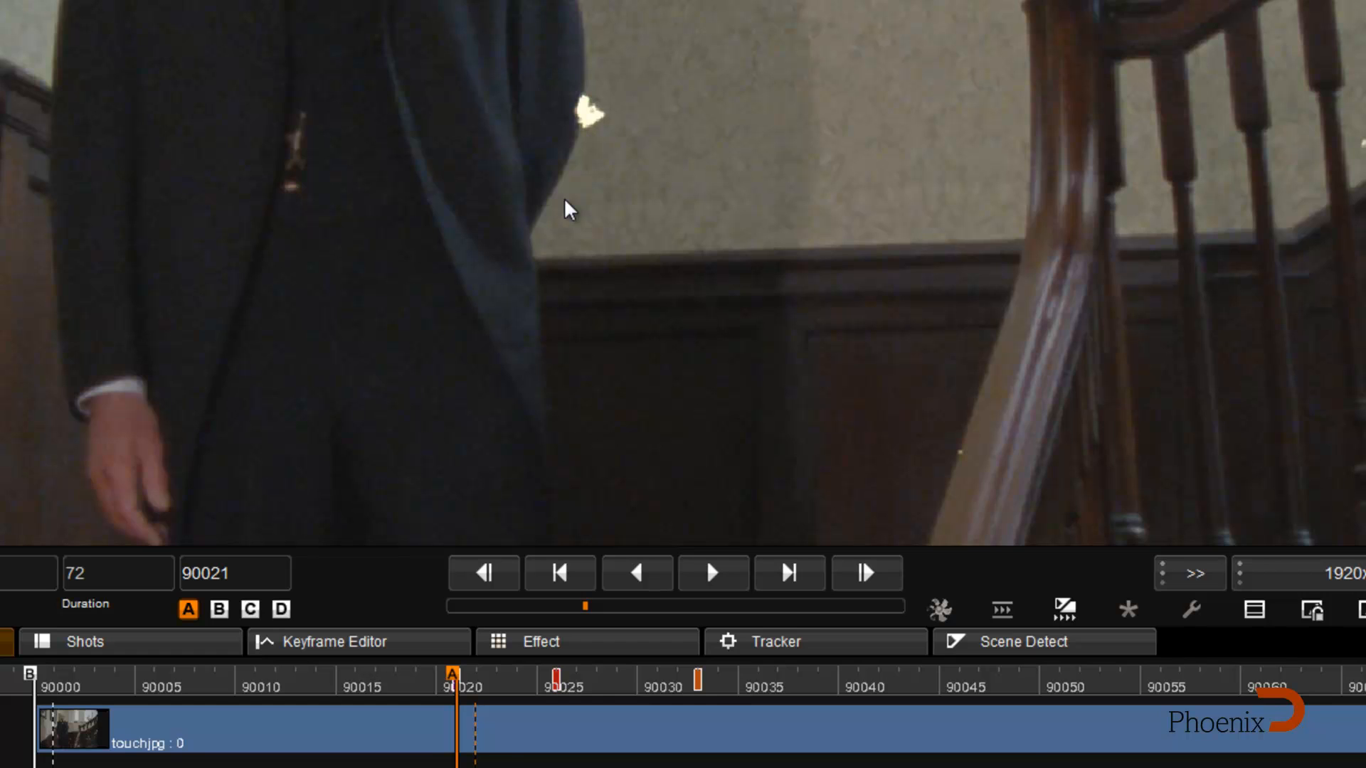
scroll(569, 210, down, 2)
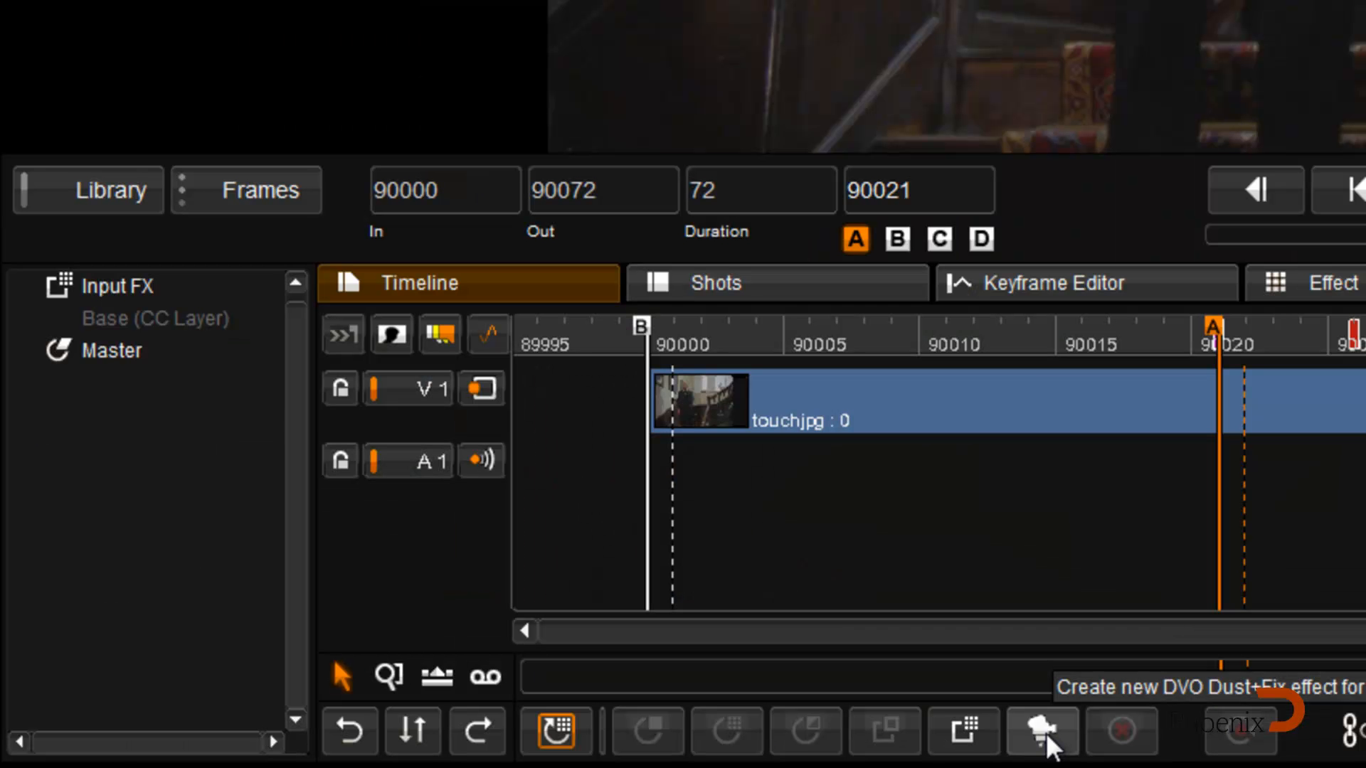
Step: Add a DVO Dust+Fix effect to the clip and enable DVO Dust with its basic mode at Medium
click(1046, 739)
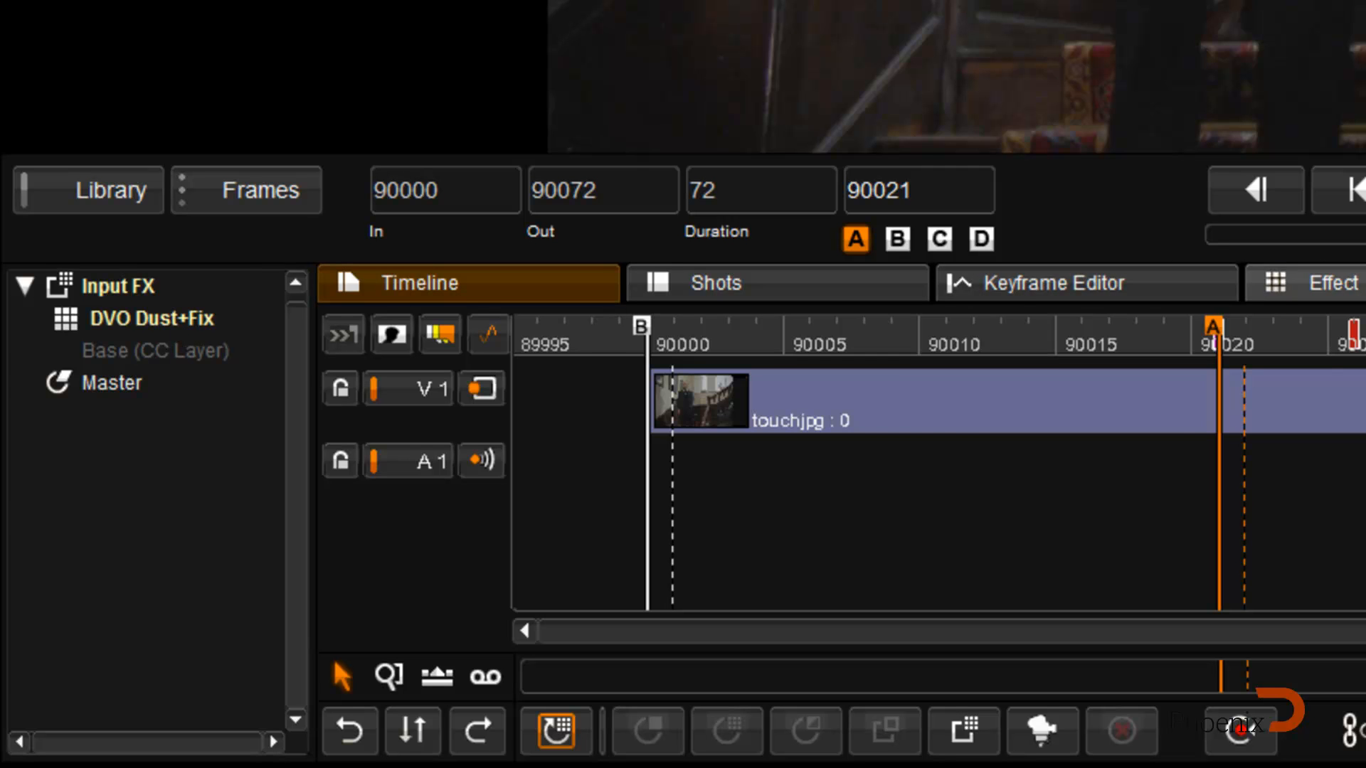
click(1355, 283)
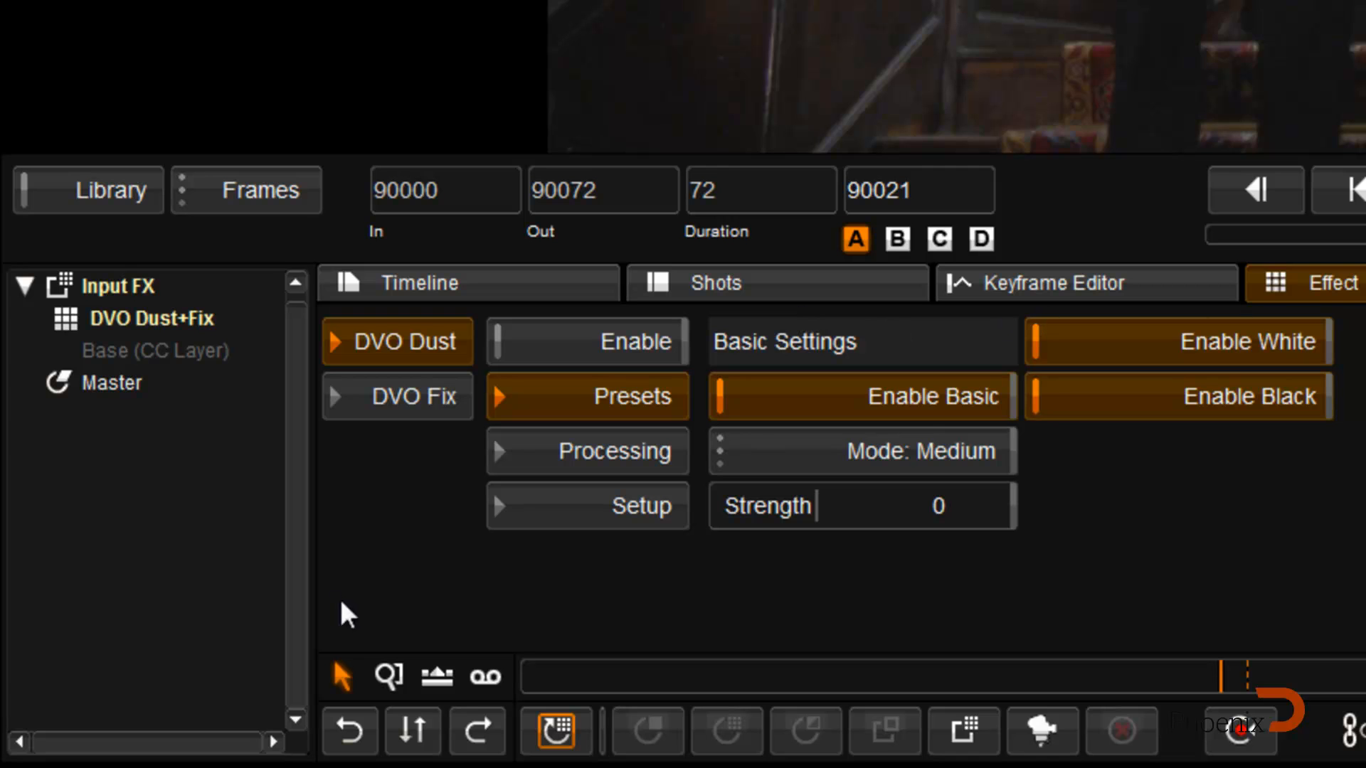
click(590, 352)
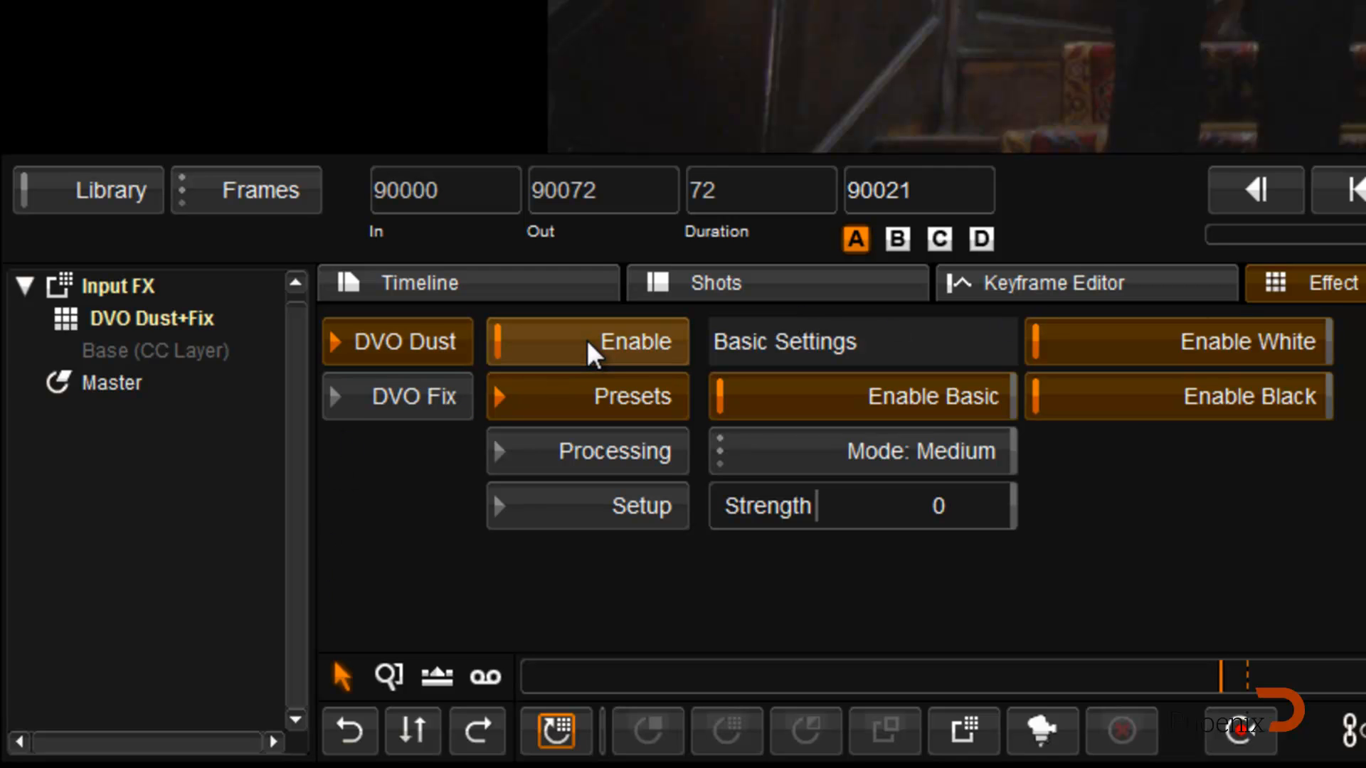
click(800, 458)
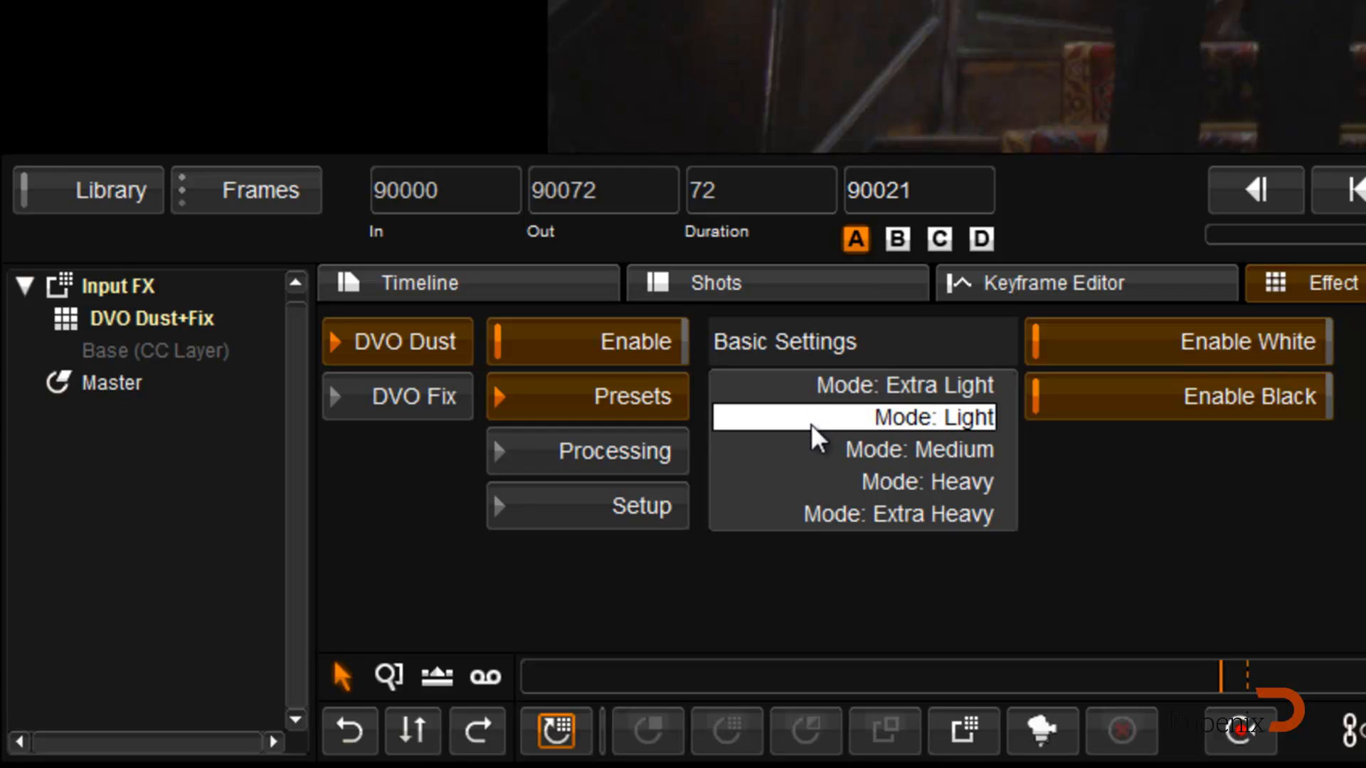
click(796, 459)
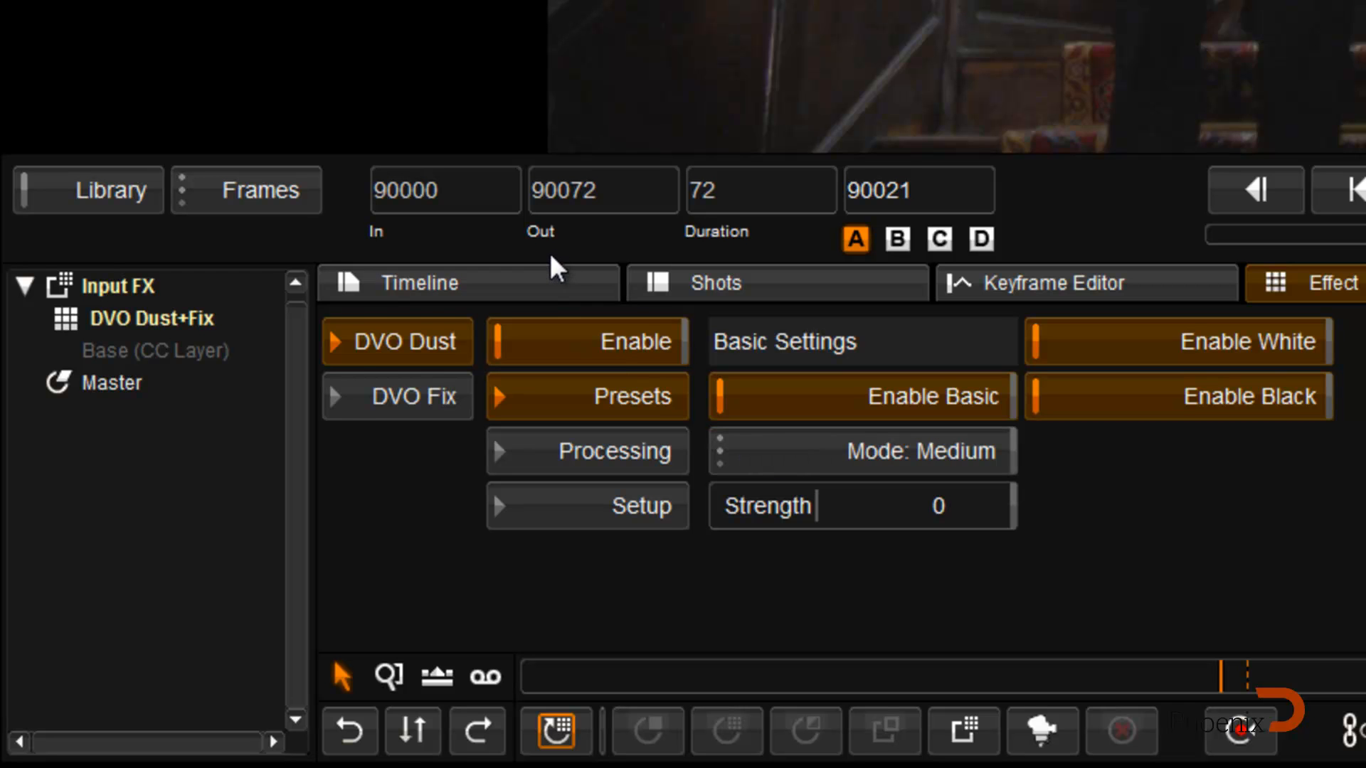
Step: Return to the timeline, scrub to frame 90029, and turn on the viewer's split compare with Source as the comparison
click(546, 288)
drag(617, 320, 1362, 340)
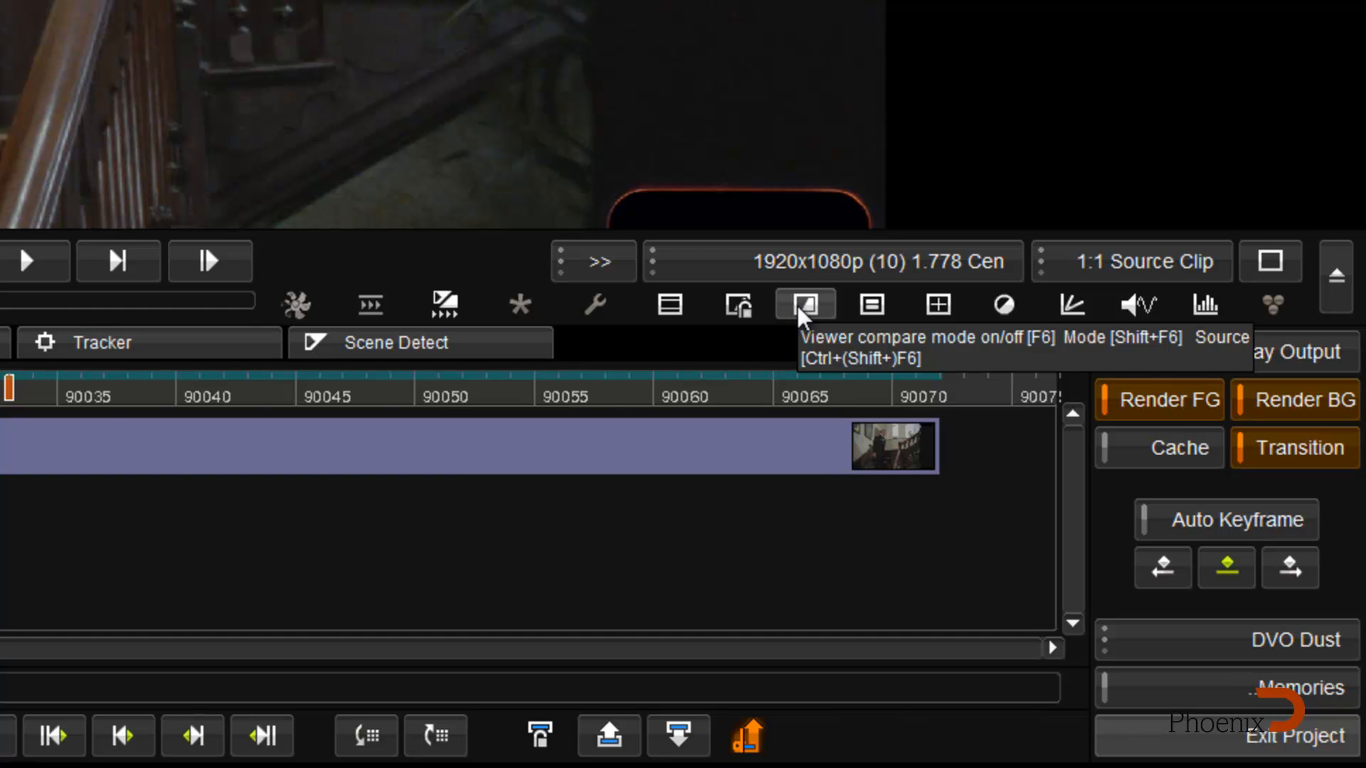
click(805, 306)
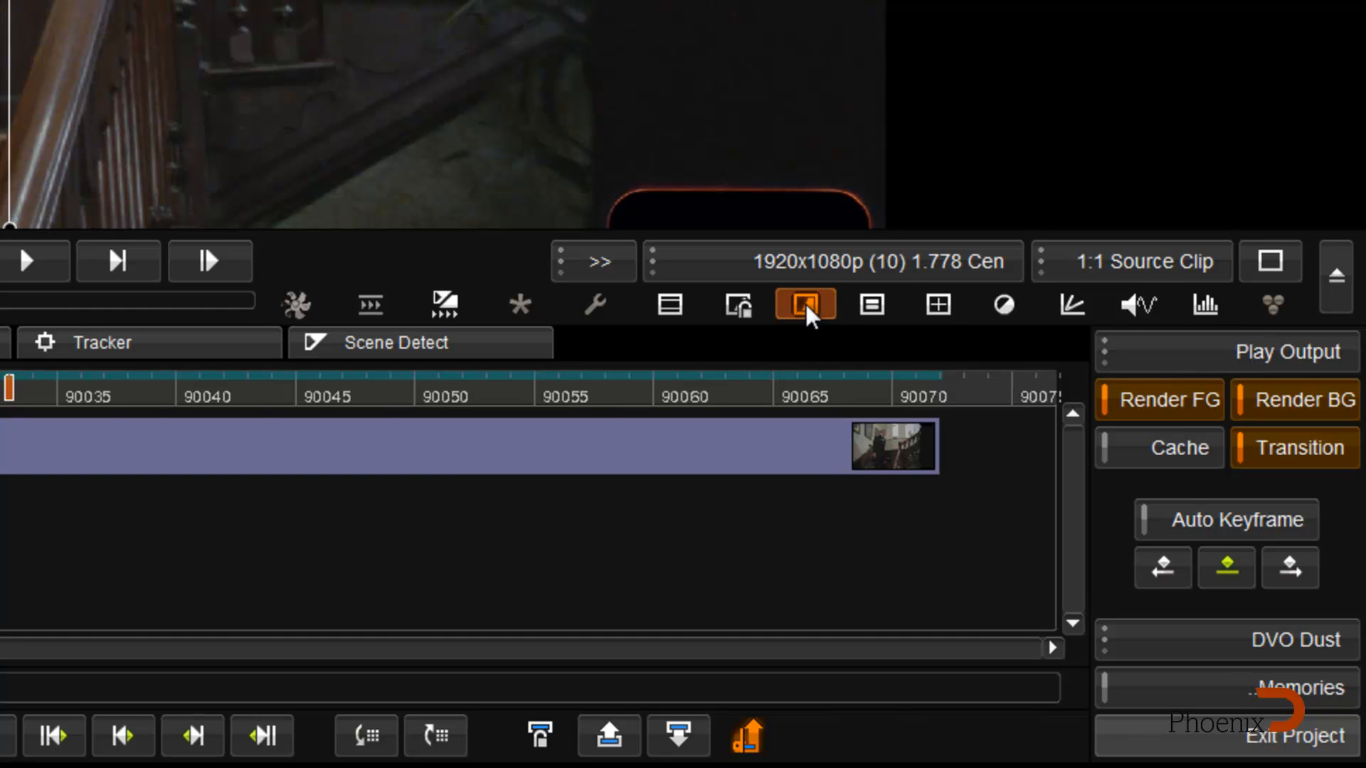
drag(9, 113, 642, 407)
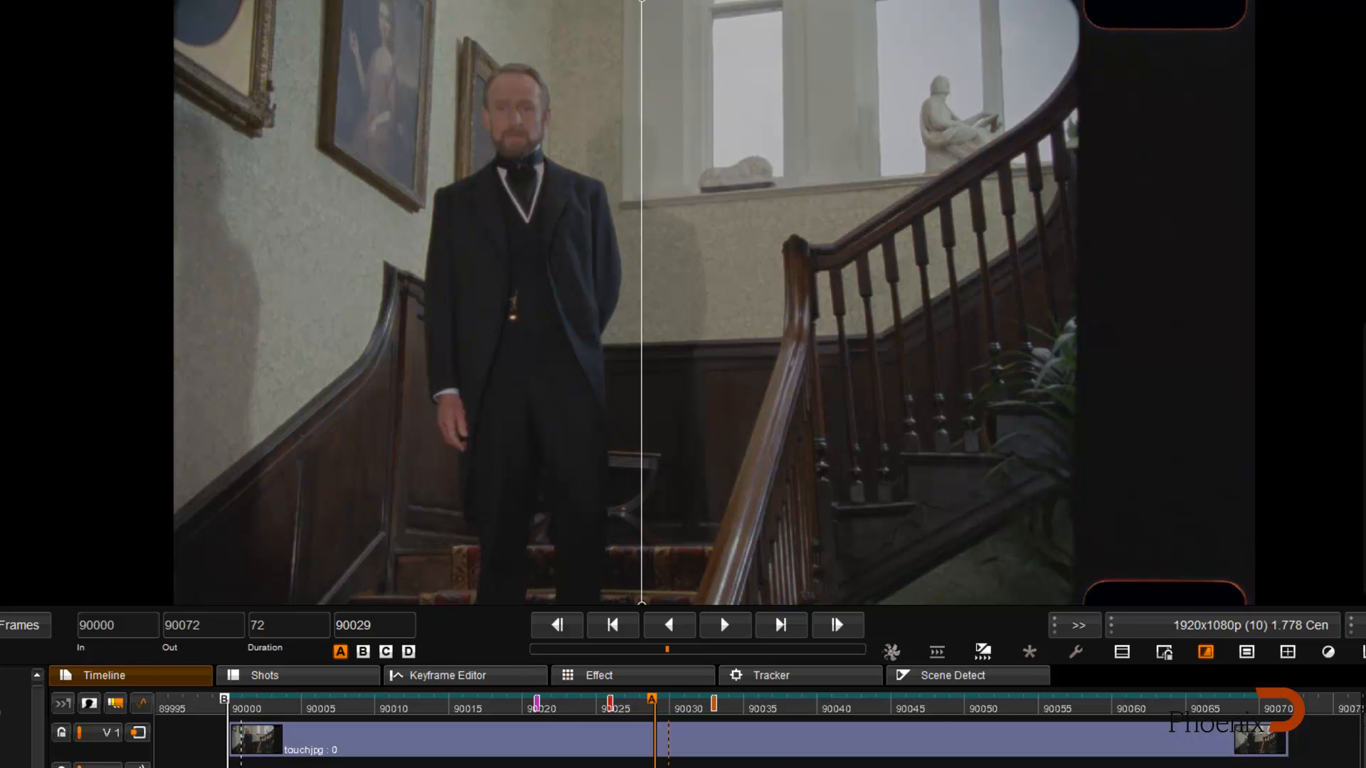
click(1322, 689)
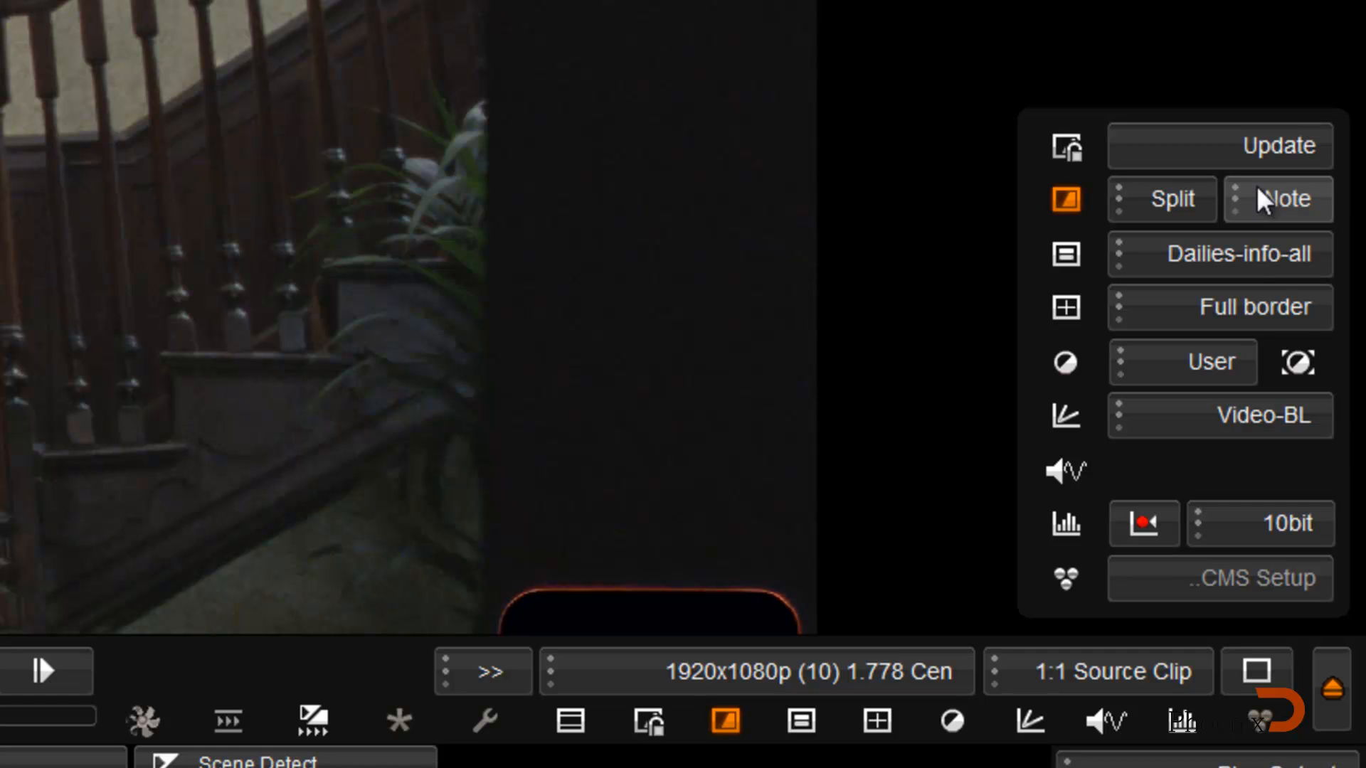
click(1253, 191)
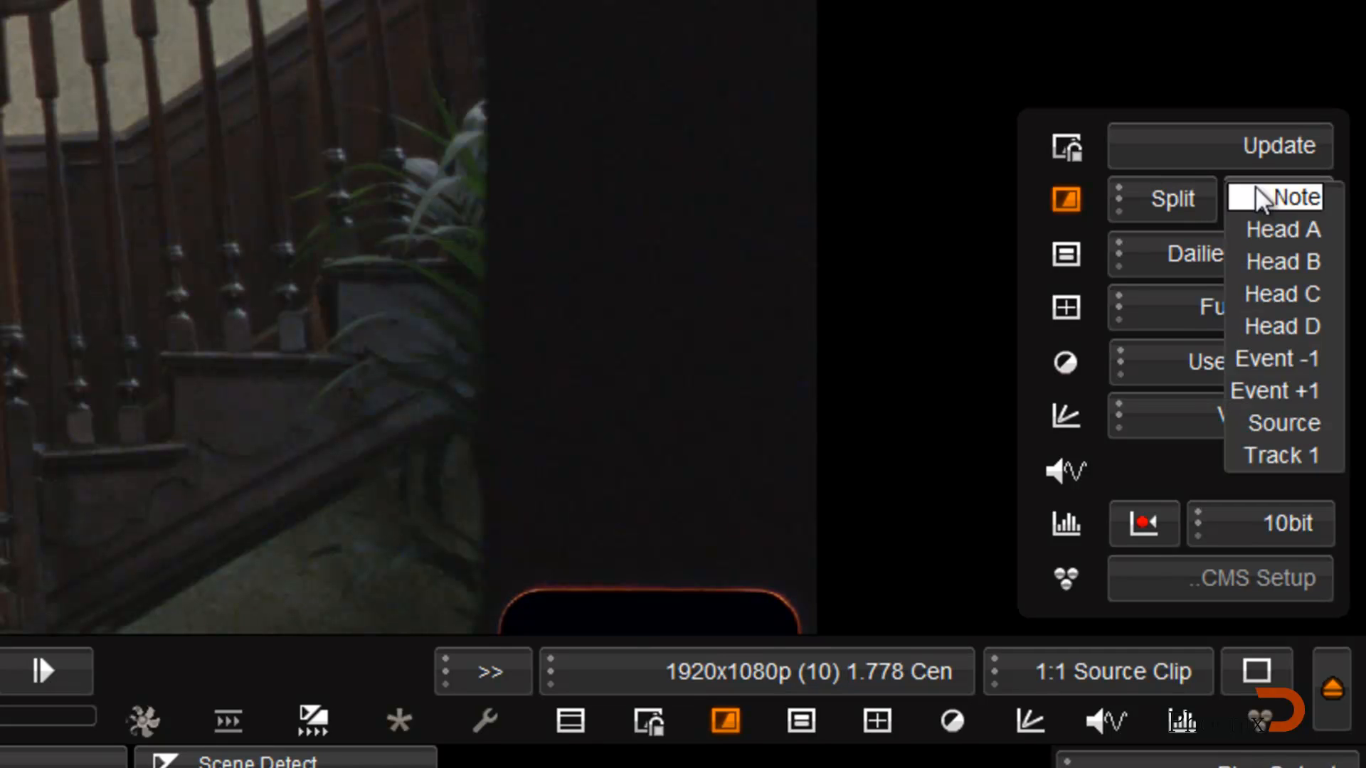
click(1256, 423)
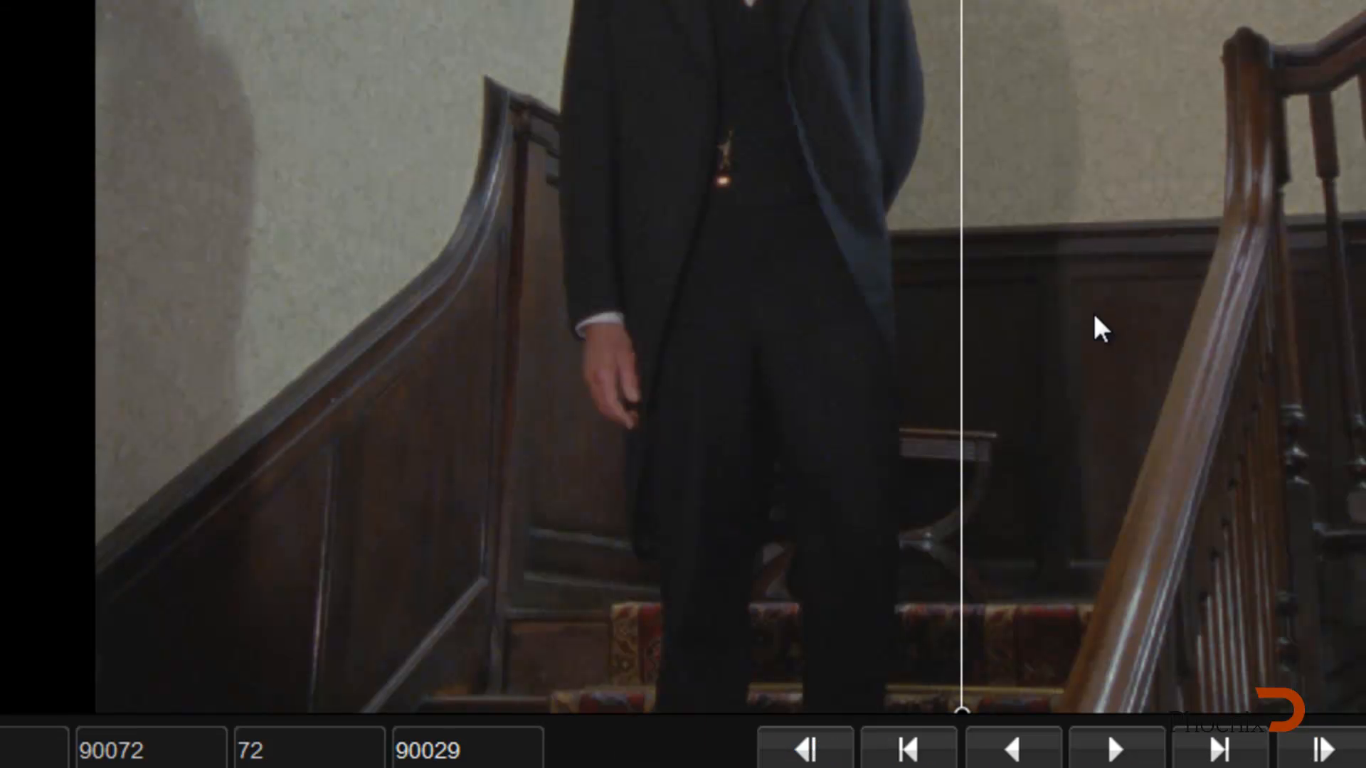
Step: Sweep the split line across the image to compare the dust-corrected frame with the original source
drag(964, 308, 26, 314)
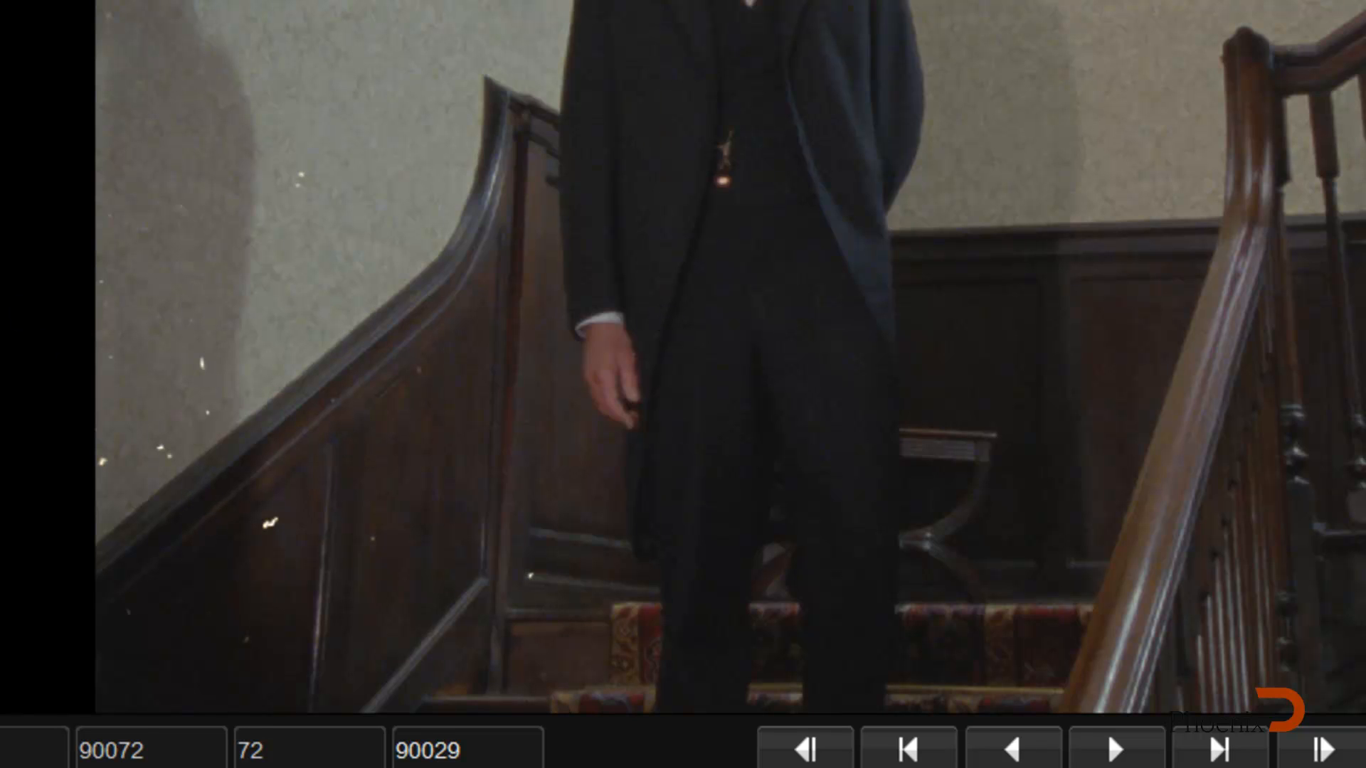
scroll(430, 427, up, 2)
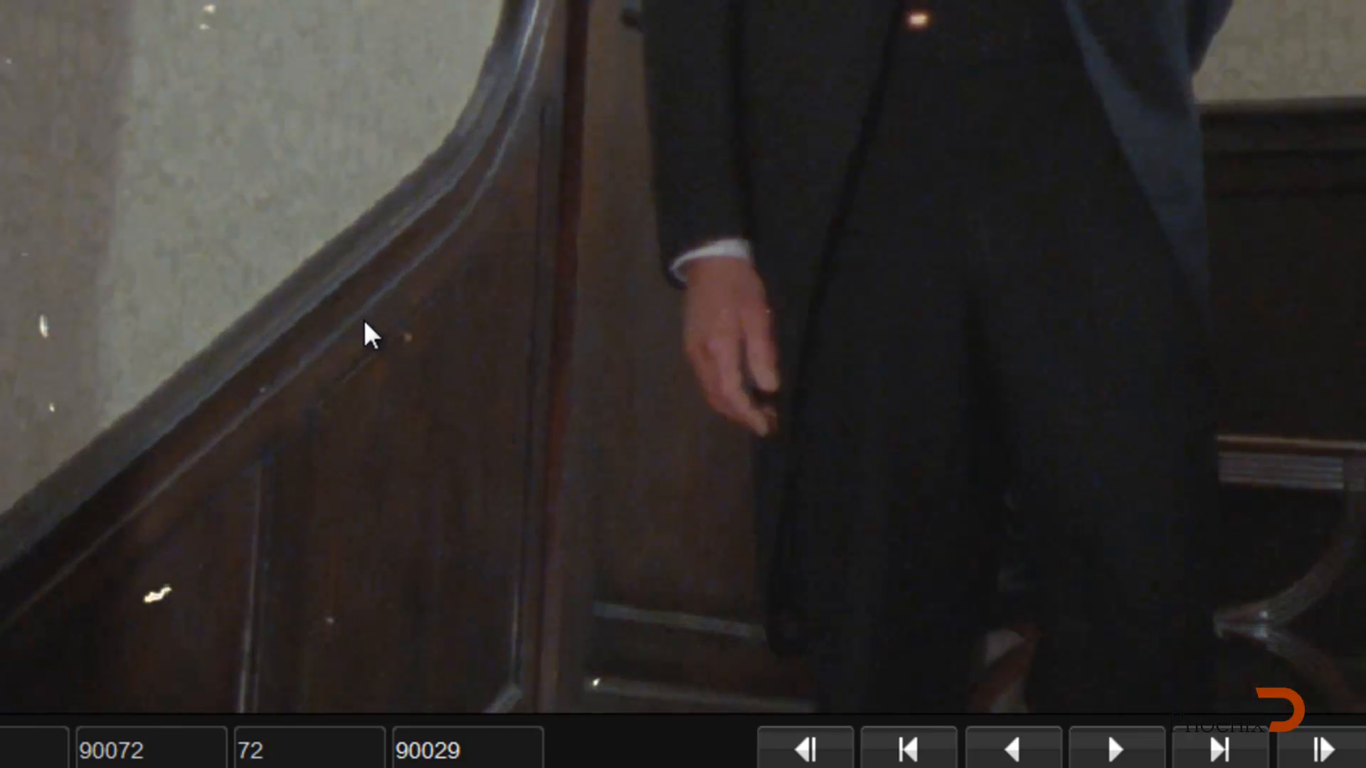
drag(2, 229, 1235, 317)
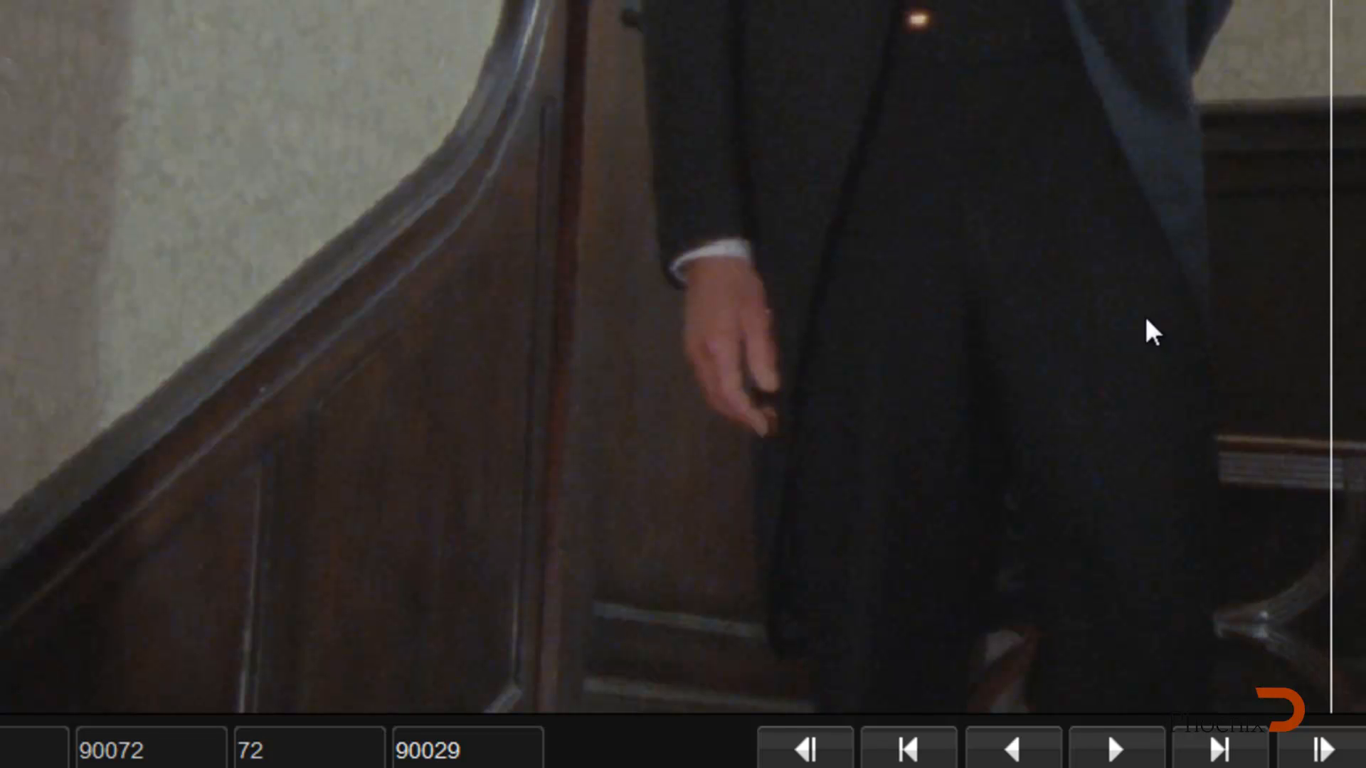
scroll(1157, 315, down, 2)
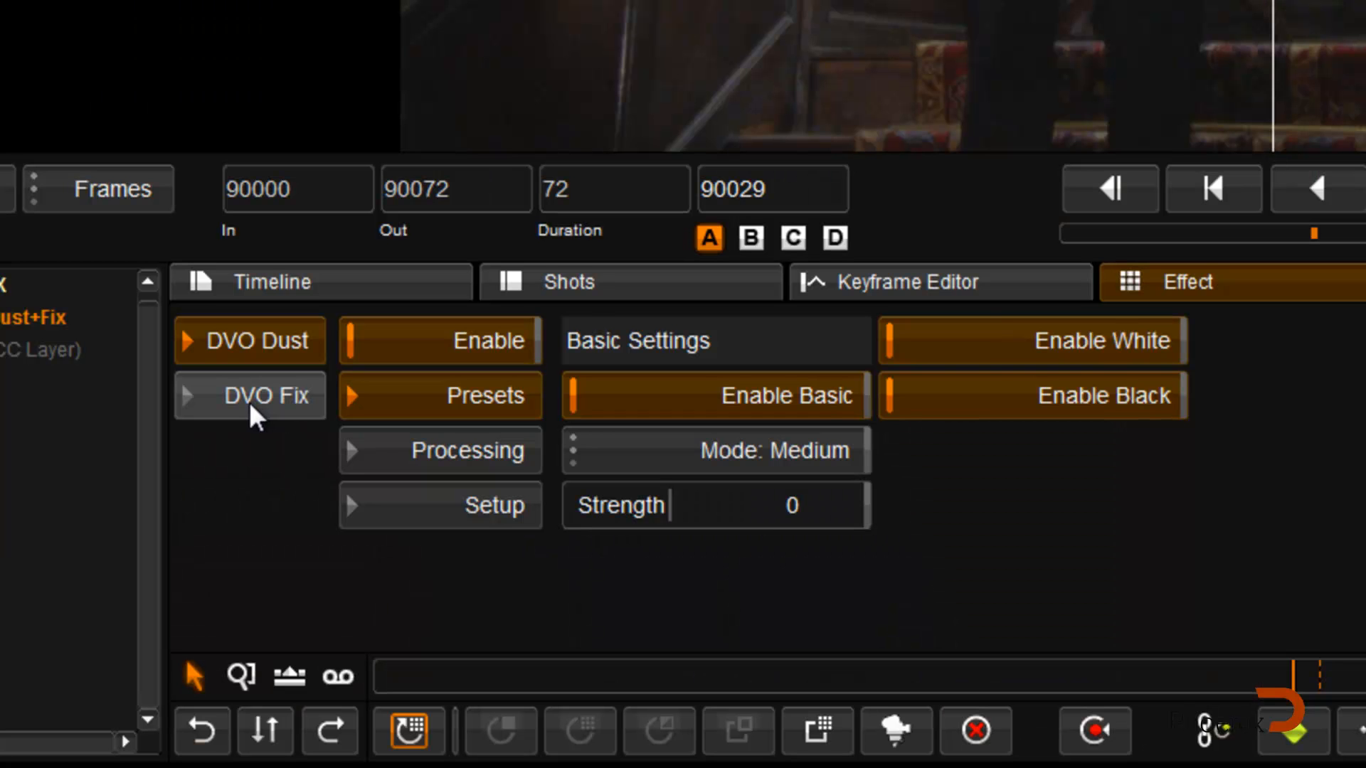
Step: Show the DVO Fix brush settings and step back and forth through the frames up to 90032 to check for remaining dirt
click(249, 398)
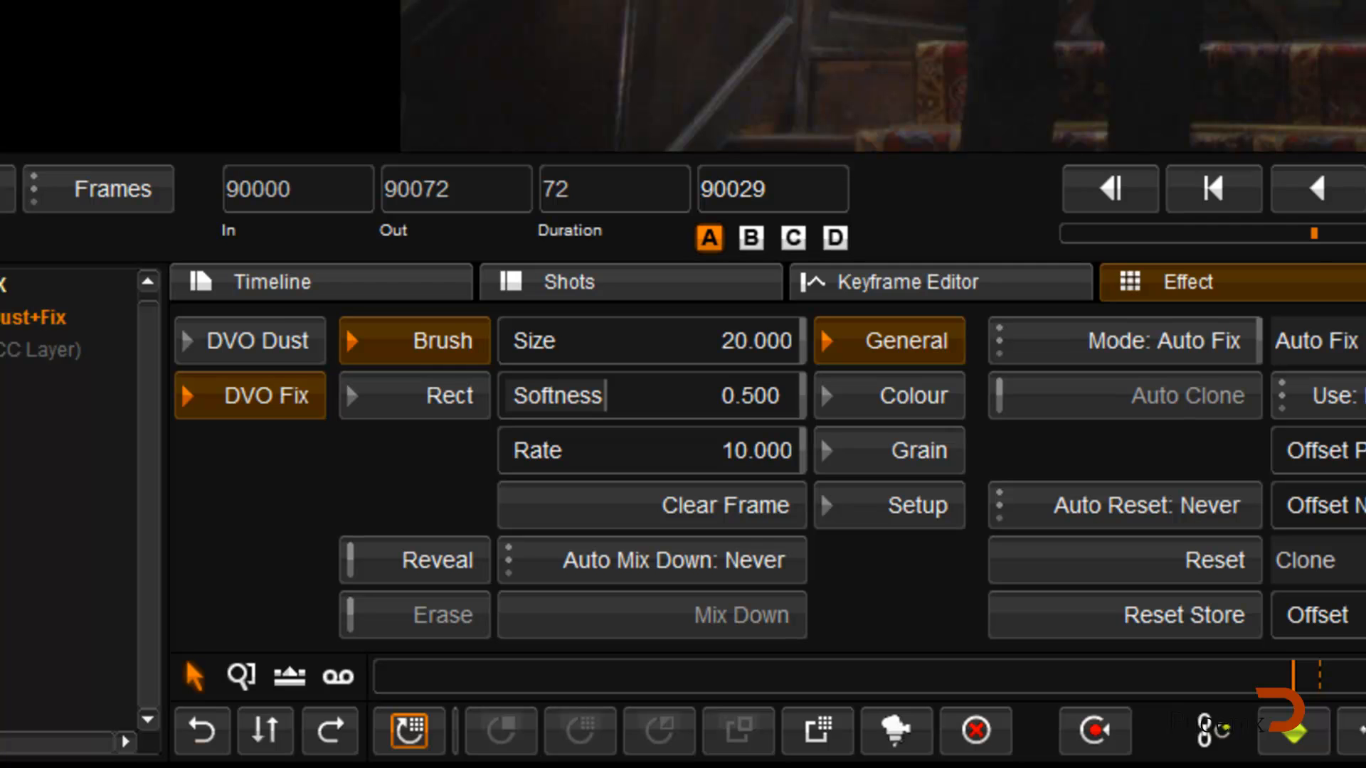
key(Right)
key(Right)
key(Left)
key(Left)
key(Left)
key(Left)
key(Left)
key(Left)
key(Left)
key(Left)
key(Left)
key(Left)
key(Left)
key(Left)
key(Left)
key(Left)
key(Left)
key(Left)
key(Left)
key(Left)
key(Left)
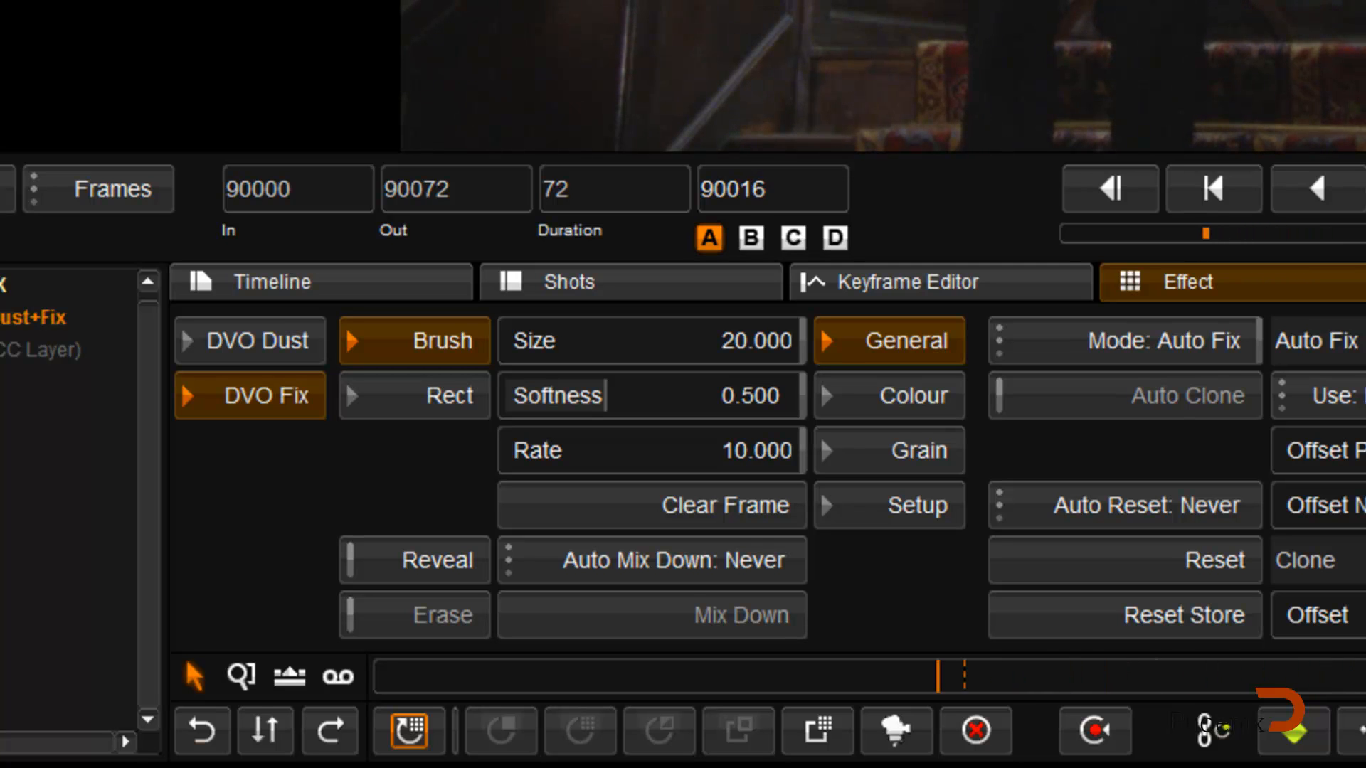
key(Left)
key(Left)
key(Left)
key(Left)
key(Left)
key(Left)
key(Left)
key(Left)
key(Left)
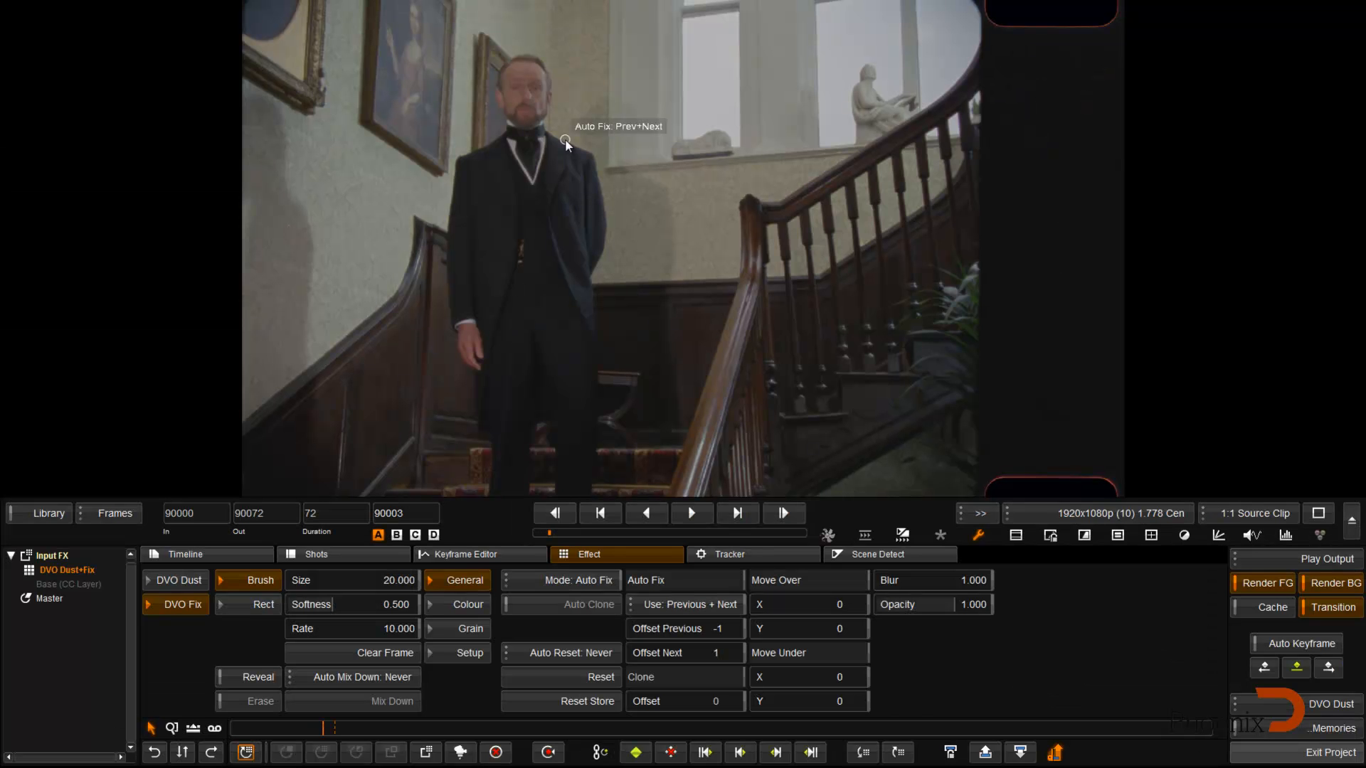
key(Right)
key(Right)
key(Right)
key(Right)
key(Right)
key(Right)
key(Right)
key(Right)
key(Right)
key(Right)
key(Right)
key(Right)
key(Right)
key(Right)
key(Right)
key(Right)
key(Right)
key(Right)
key(Right)
key(Right)
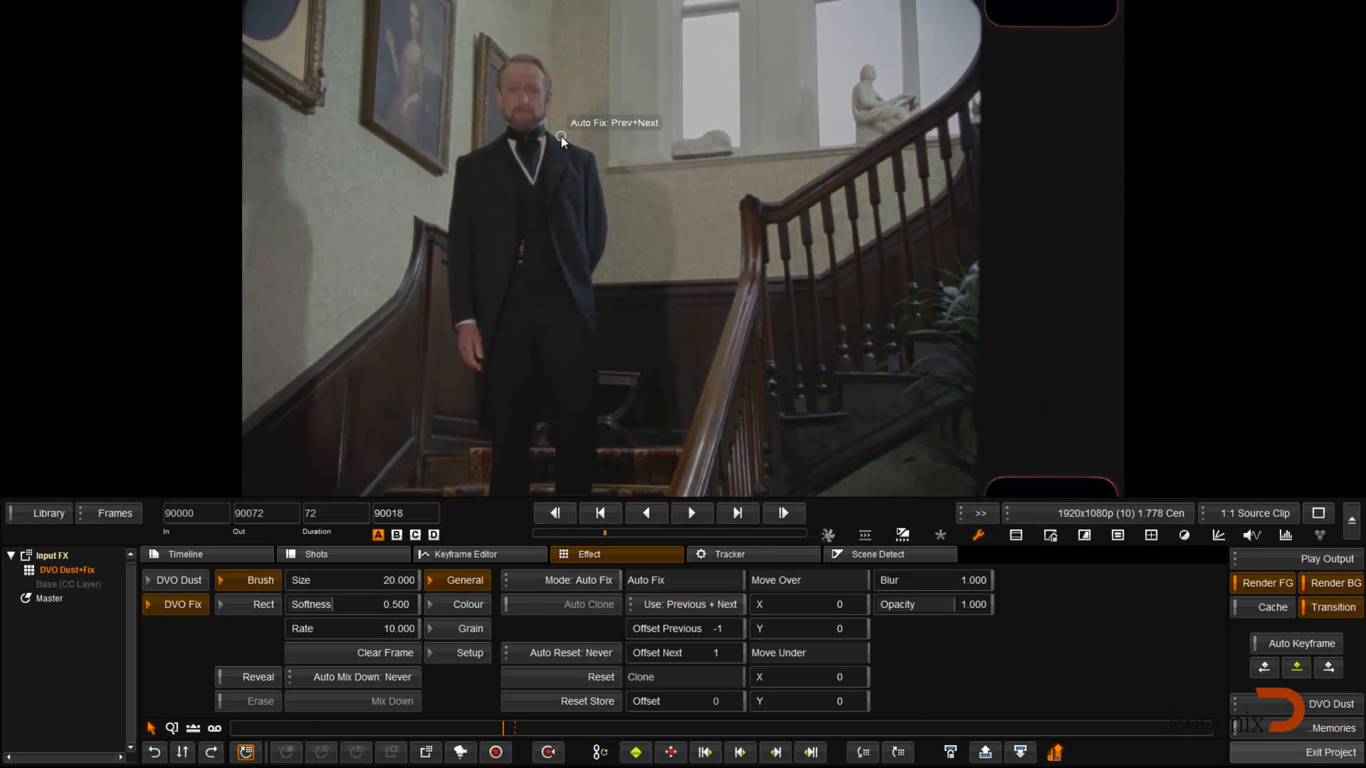
key(Right)
key(Right)
key(Right)
key(Right)
key(Right)
key(Right)
key(Right)
key(Right)
key(Right)
key(Right)
key(Right)
key(Right)
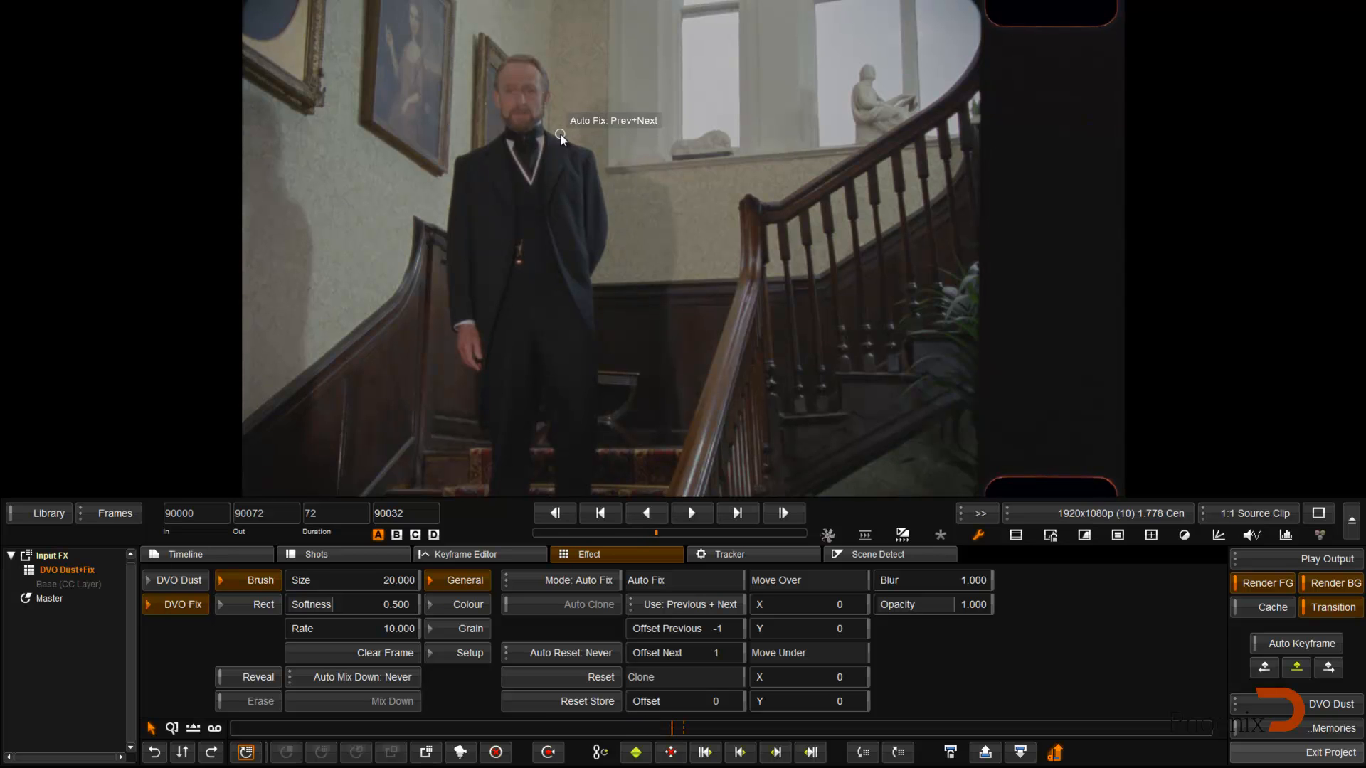
Step: Step forward through the clip from frame 90032 to about 90065 and back to 90038, examining the image for remaining dirt
key(Right)
key(Right)
key(Right)
key(Right)
key(Right)
key(Right)
key(Right)
key(Right)
key(Right)
key(Right)
key(Right)
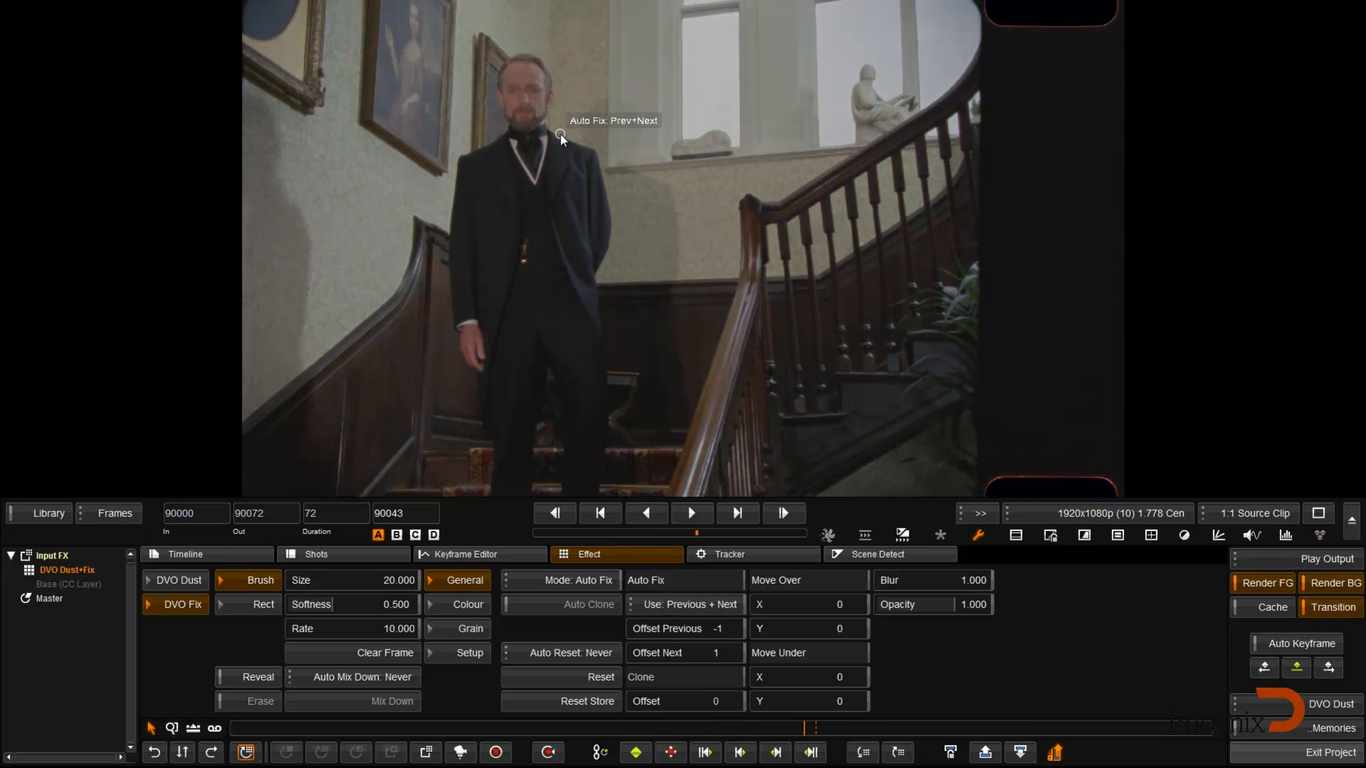
key(Right)
key(Right)
key(Right)
key(Right)
key(Right)
key(Right)
key(Right)
key(Right)
key(Right)
key(Right)
key(Right)
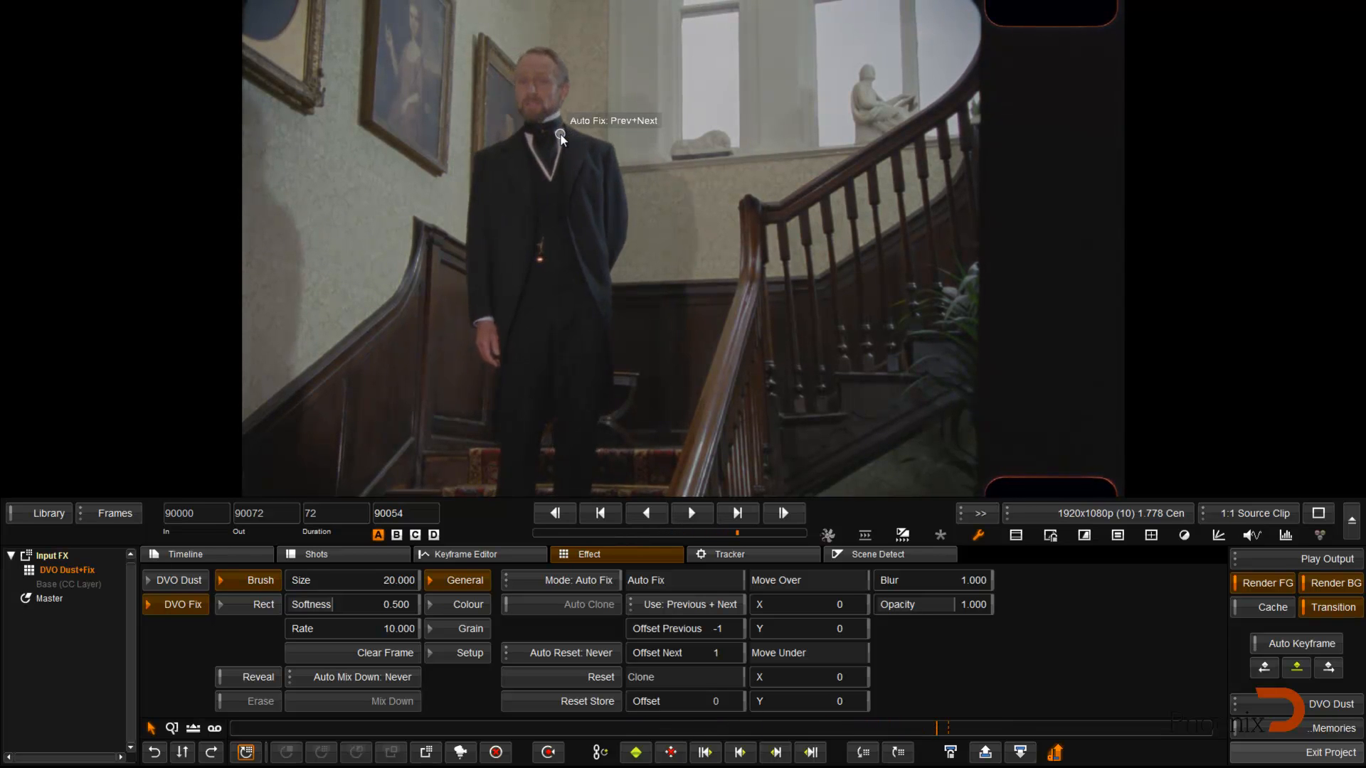
key(Right)
key(Right)
key(Right)
key(Left)
key(Left)
key(Left)
key(Left)
key(Left)
key(Left)
key(Left)
key(Left)
key(Left)
key(Left)
key(Left)
key(Left)
key(Left)
key(Left)
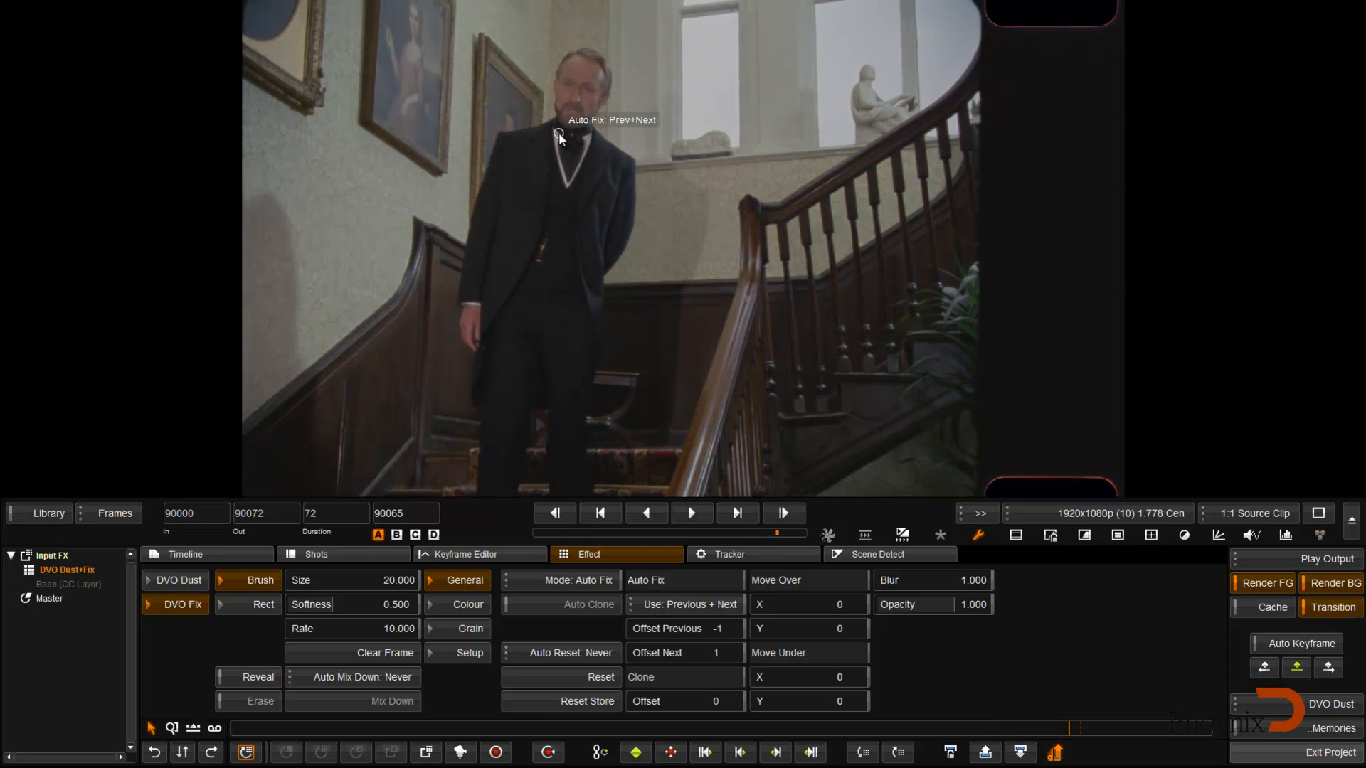
key(Left)
key(Left)
key(Left)
key(Left)
key(Left)
key(Left)
key(Left)
key(Left)
key(Left)
key(Left)
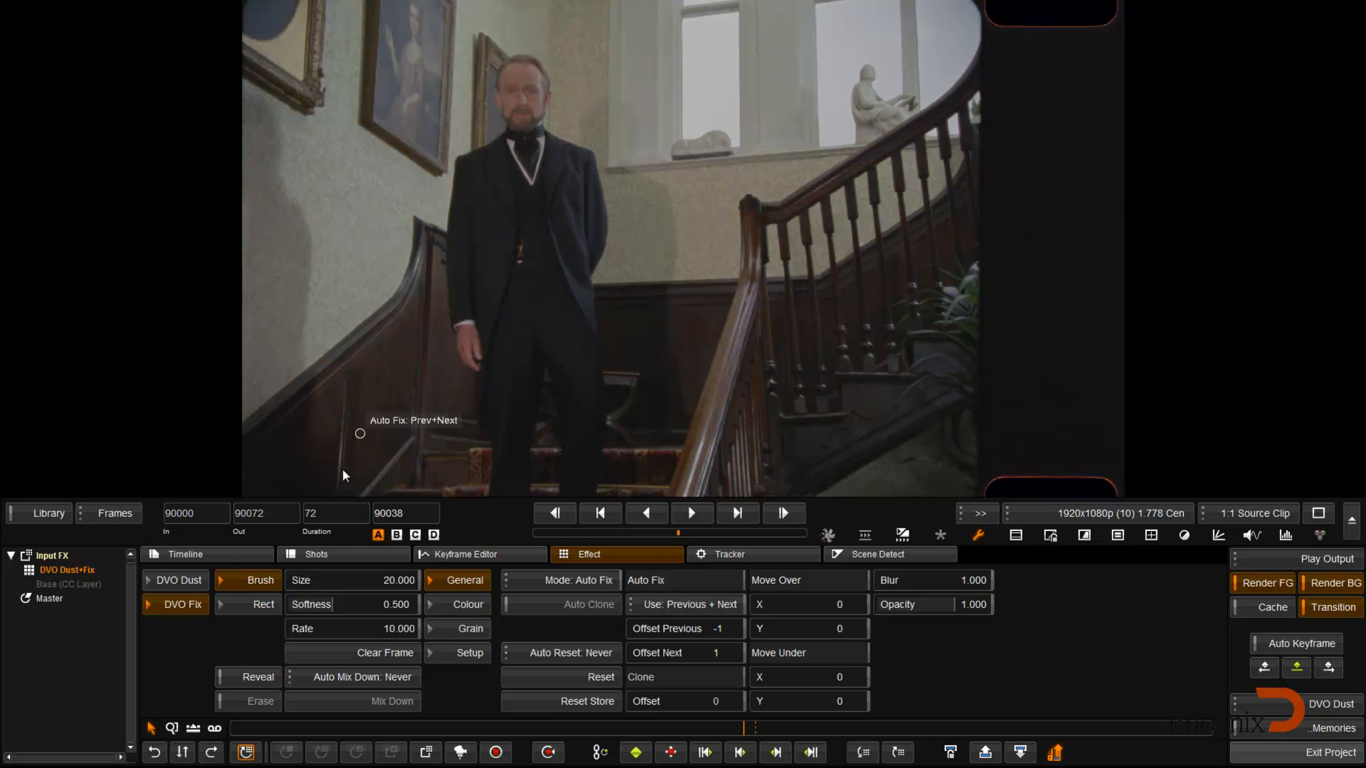
Step: Return to the timeline and go to the "Glue or other Chemical" bookmark at frame 90026 for a close view of the man's upper body
click(250, 553)
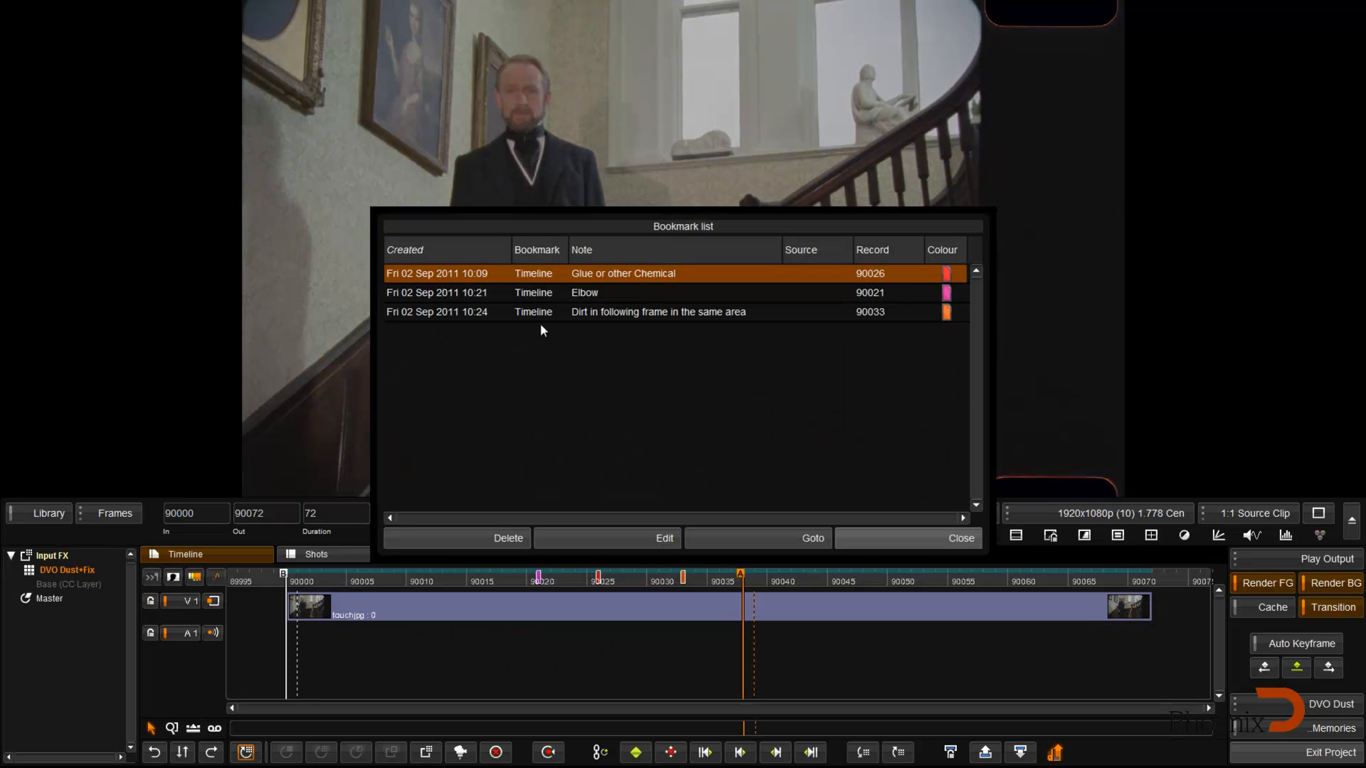
click(552, 273)
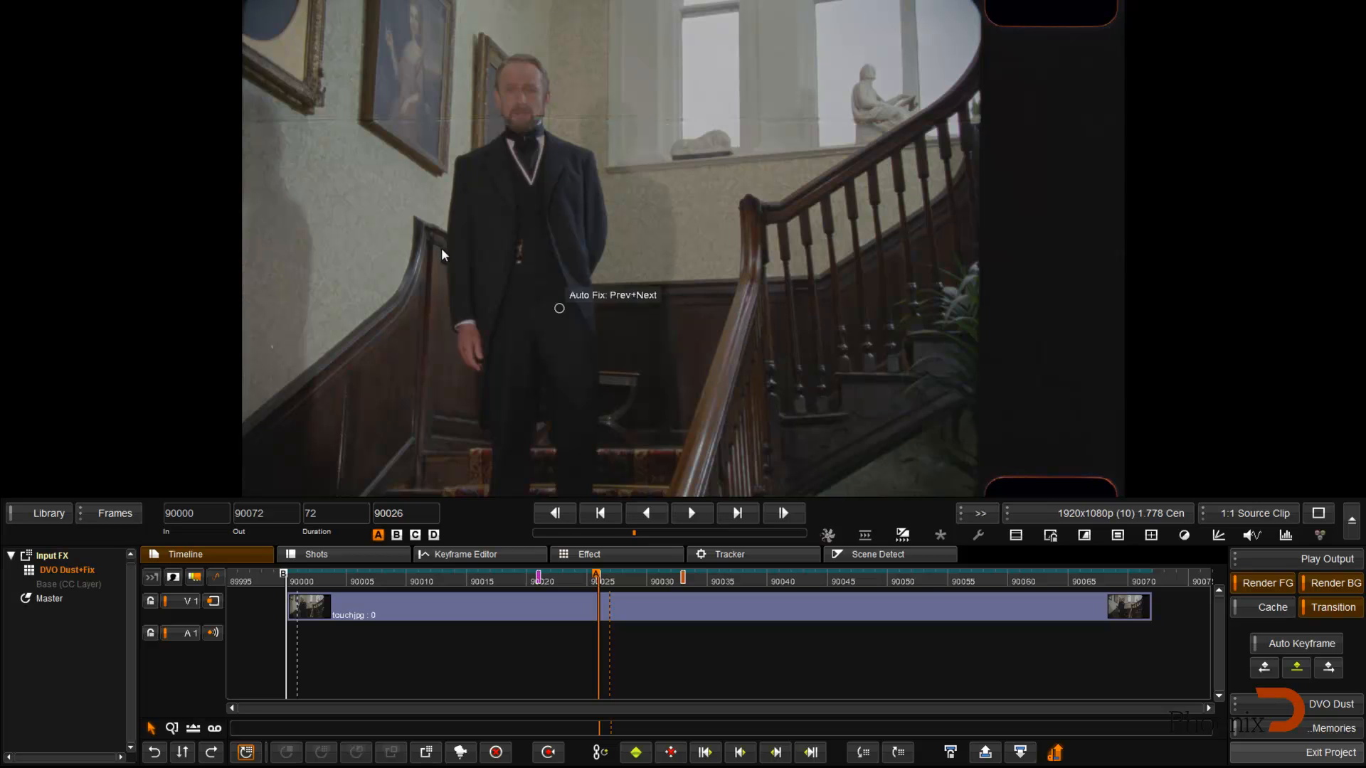
scroll(498, 138, up, 3)
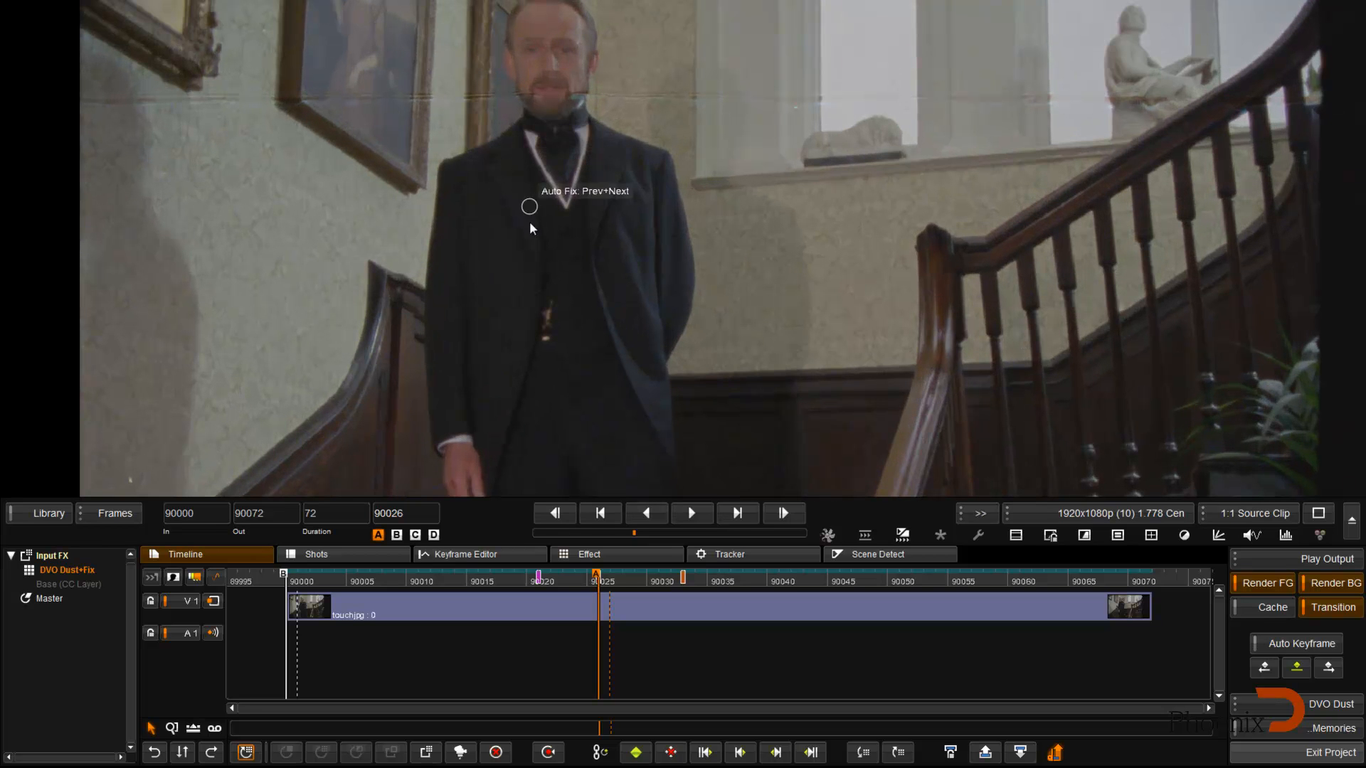